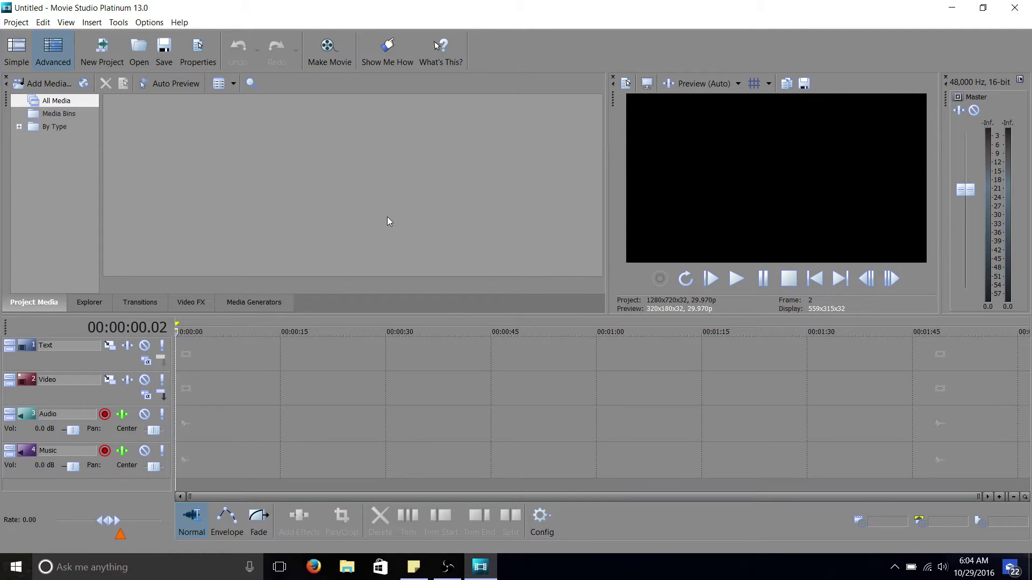
# Return to the advanced layout and drag the (Default) Titles & Text preset onto the Text track
pyautogui.click(15, 61)
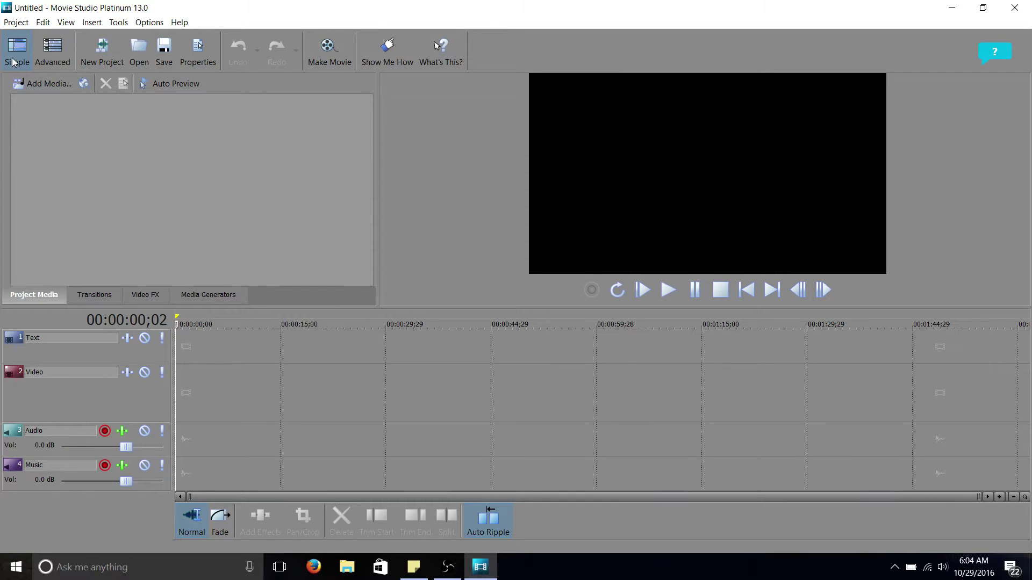
pyautogui.click(53, 51)
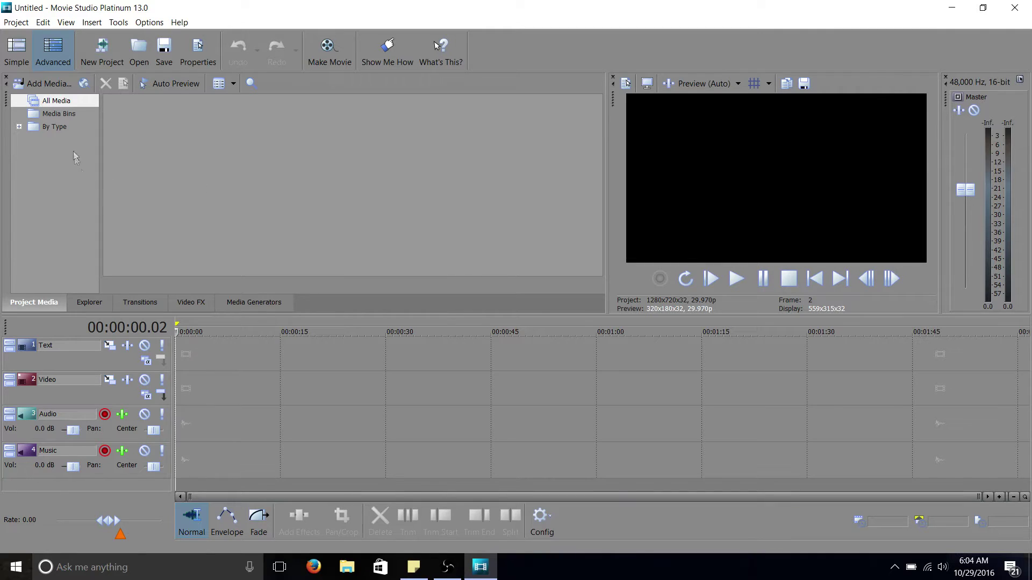
pyautogui.click(251, 304)
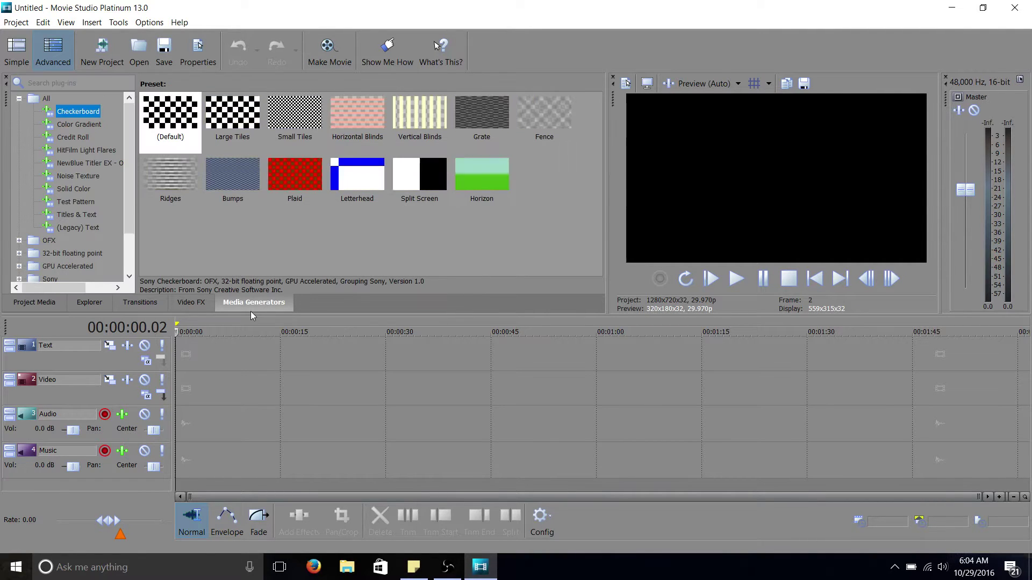
pyautogui.click(74, 215)
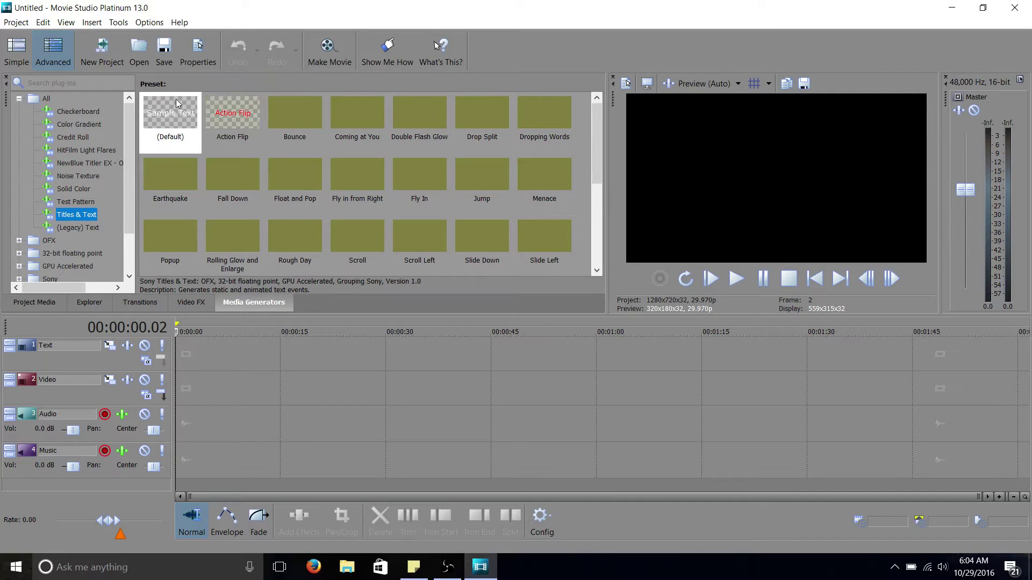
pyautogui.moveTo(176, 99); pyautogui.dragTo(241, 389)
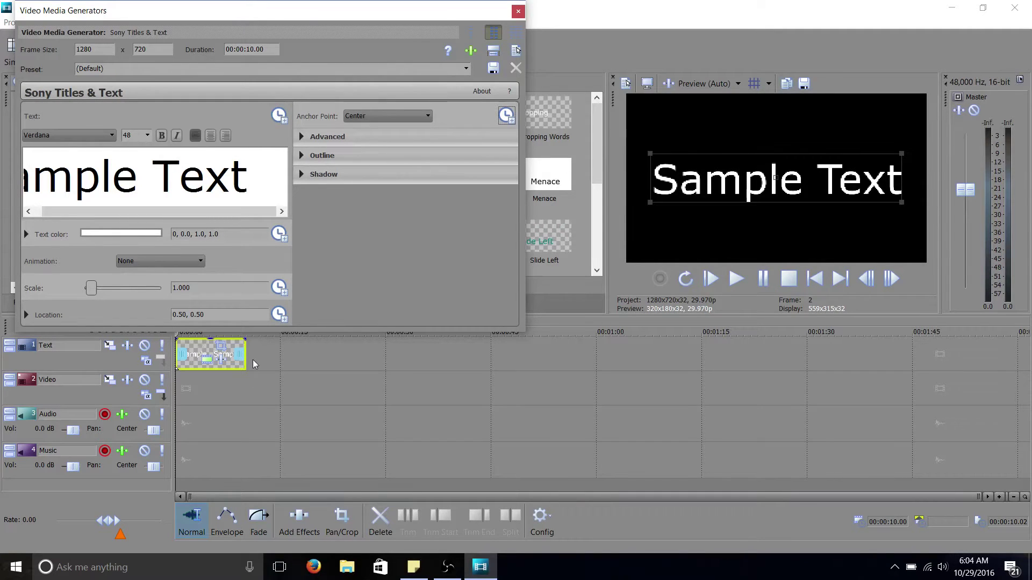
# Select the Sample Text event, zoom into the timeline, go to the project start and re-center the settings window
pyautogui.click(193, 349)
pyautogui.scroll(8, 194, 349)
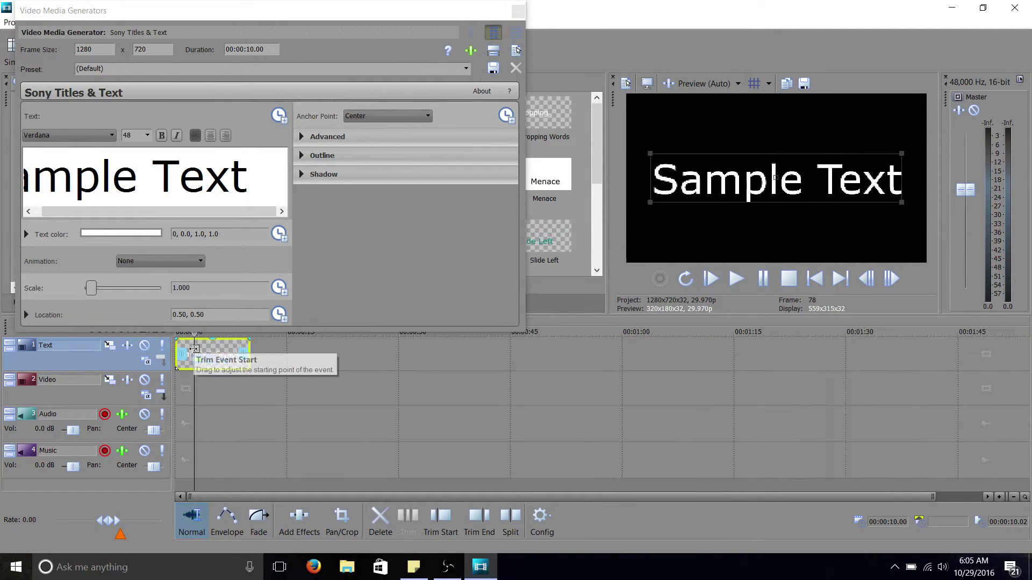
pyautogui.scroll(2, 194, 349)
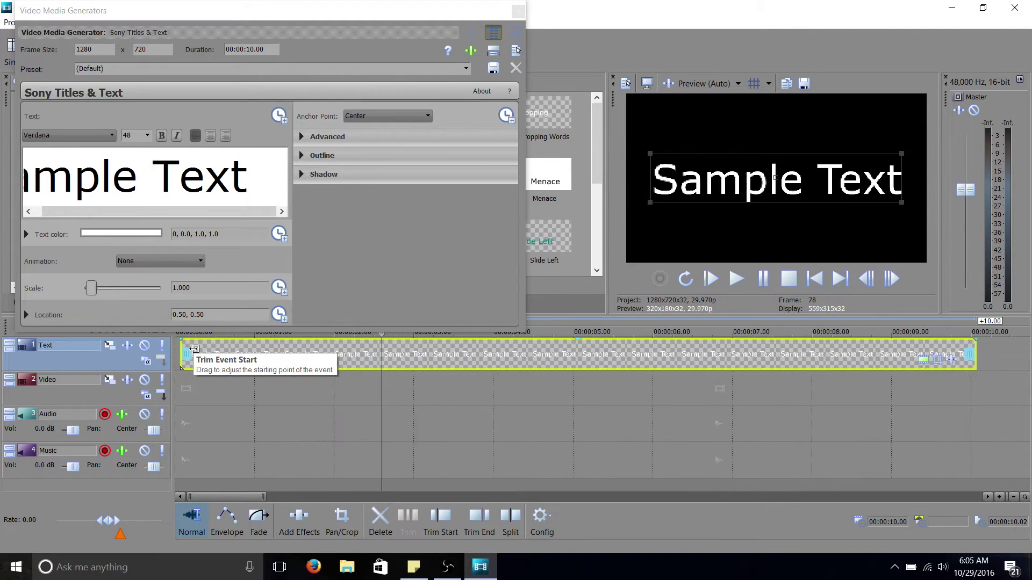
pyautogui.hotkey('ctrl', 'Home')
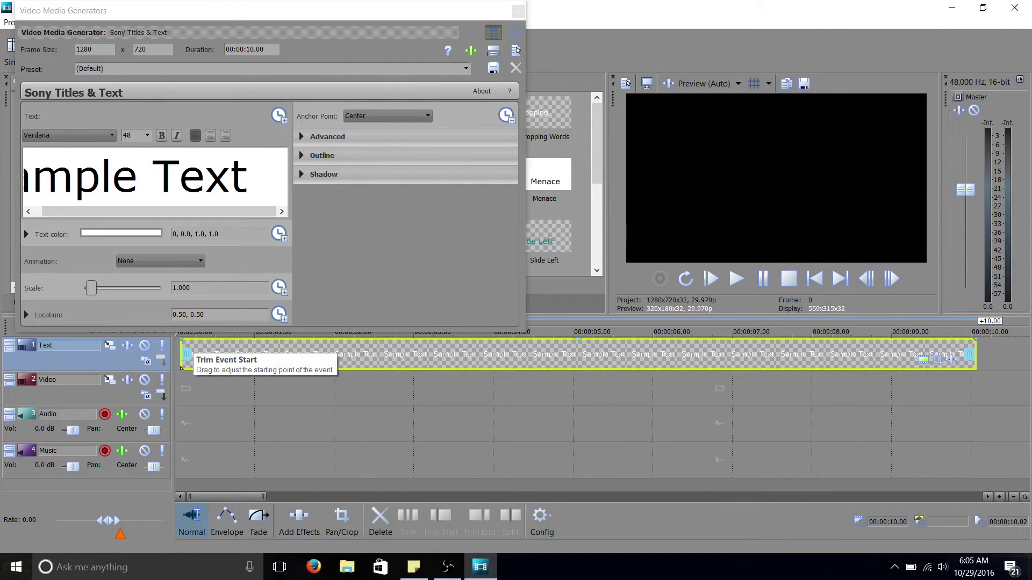
pyautogui.moveTo(217, 12); pyautogui.dragTo(410, 14)
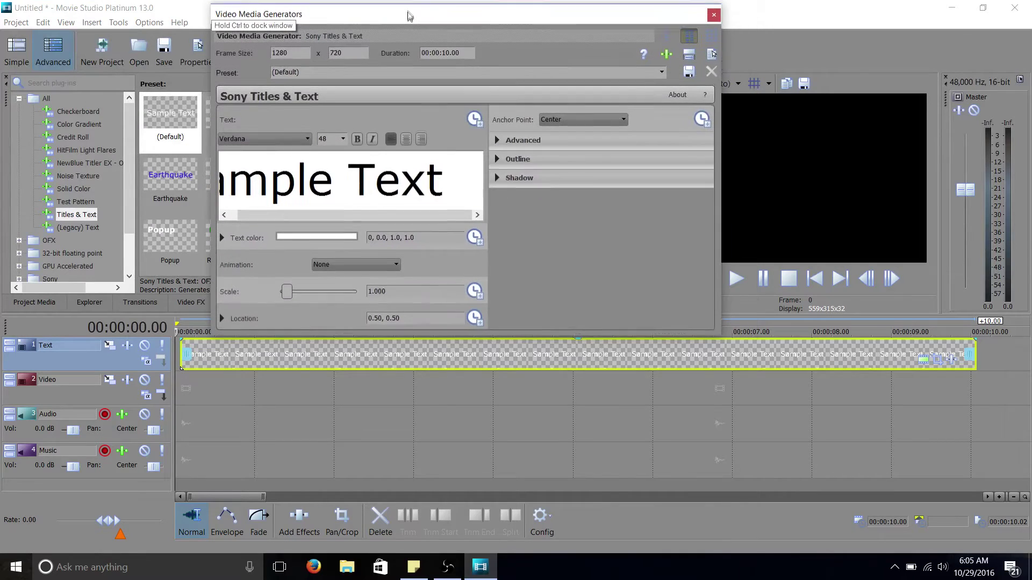
# At 3 seconds, replace the title text with 'HuntSD', keeping the Verdana font
pyautogui.click(417, 349)
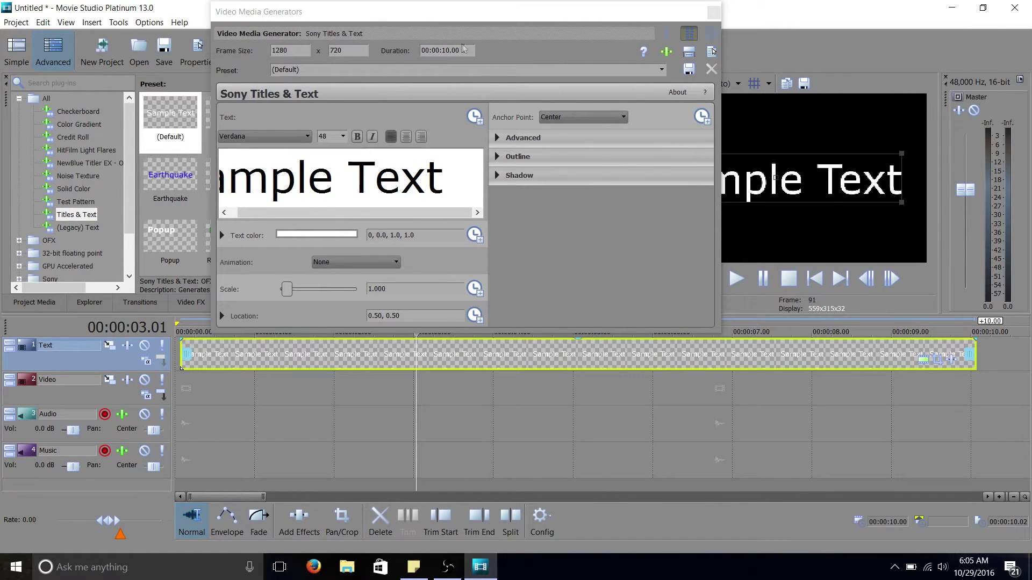
pyautogui.moveTo(461, 12); pyautogui.dragTo(340, 19)
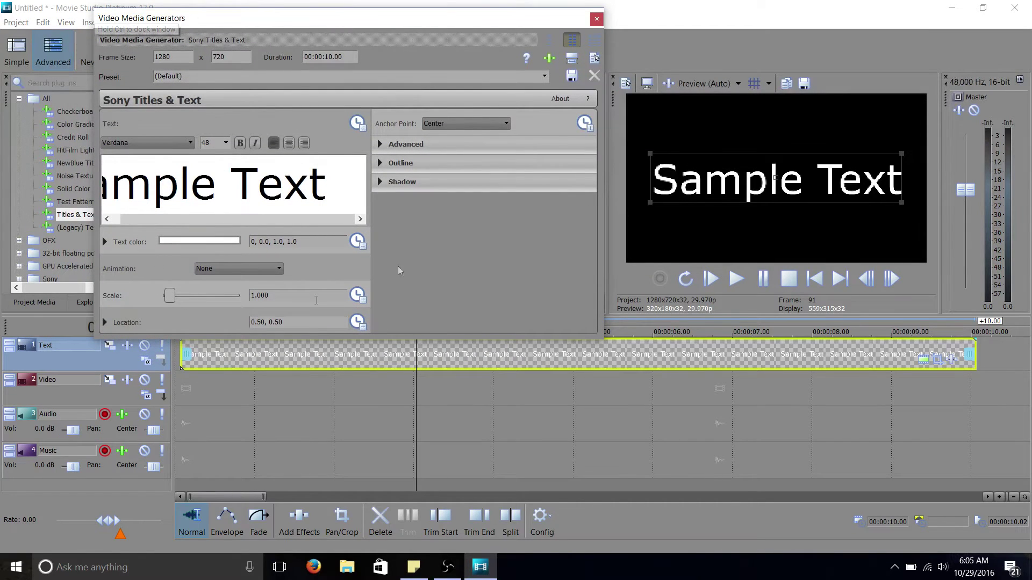
pyautogui.tripleClick(226, 192)
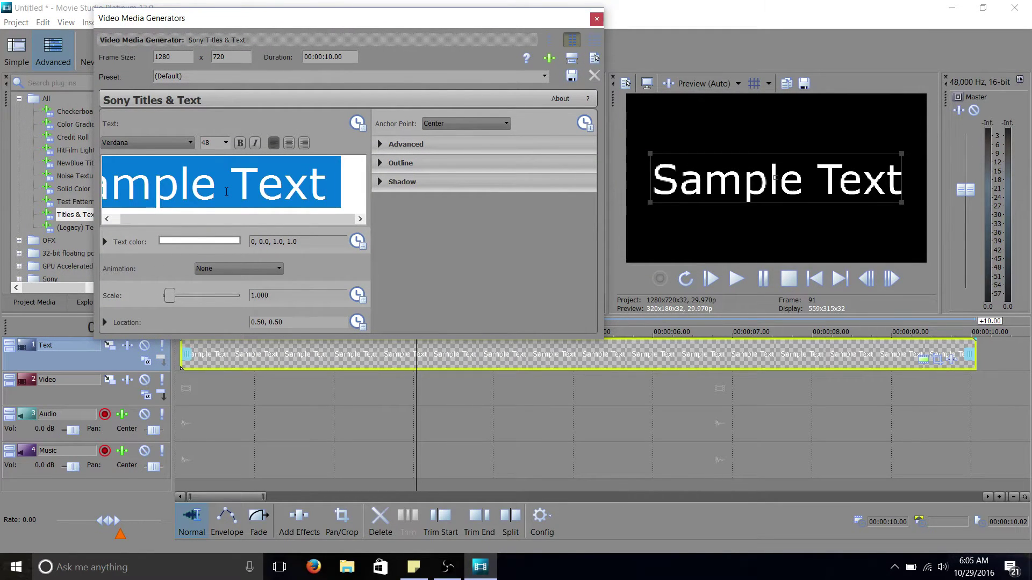
pyautogui.write('HuntS')
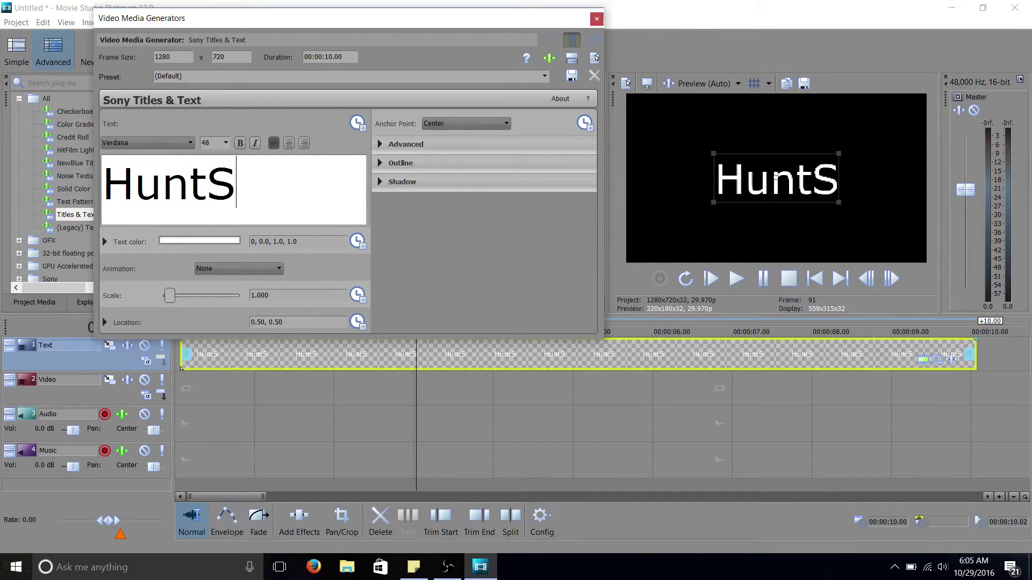
pyautogui.write('D')
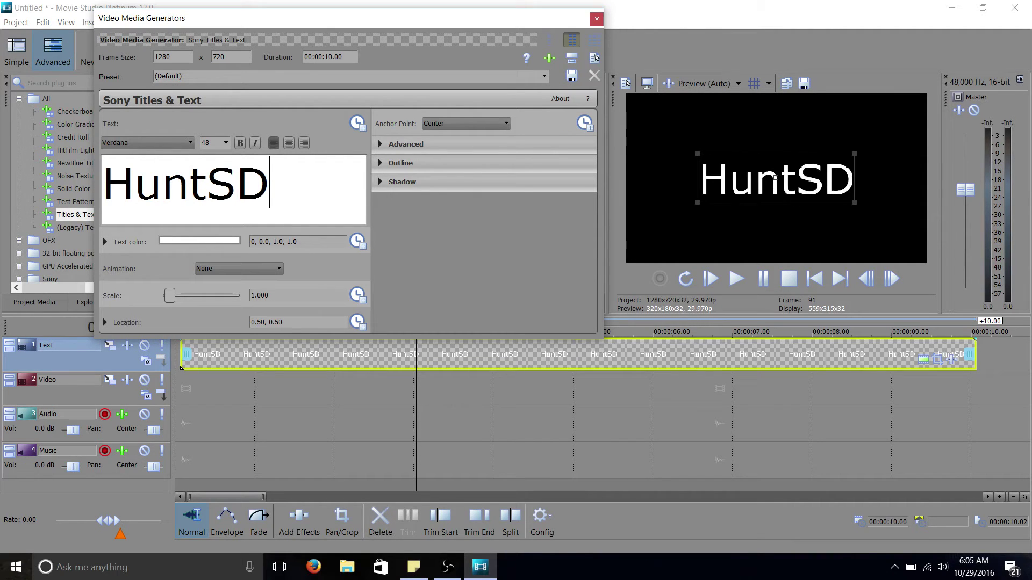
pyautogui.click(128, 140)
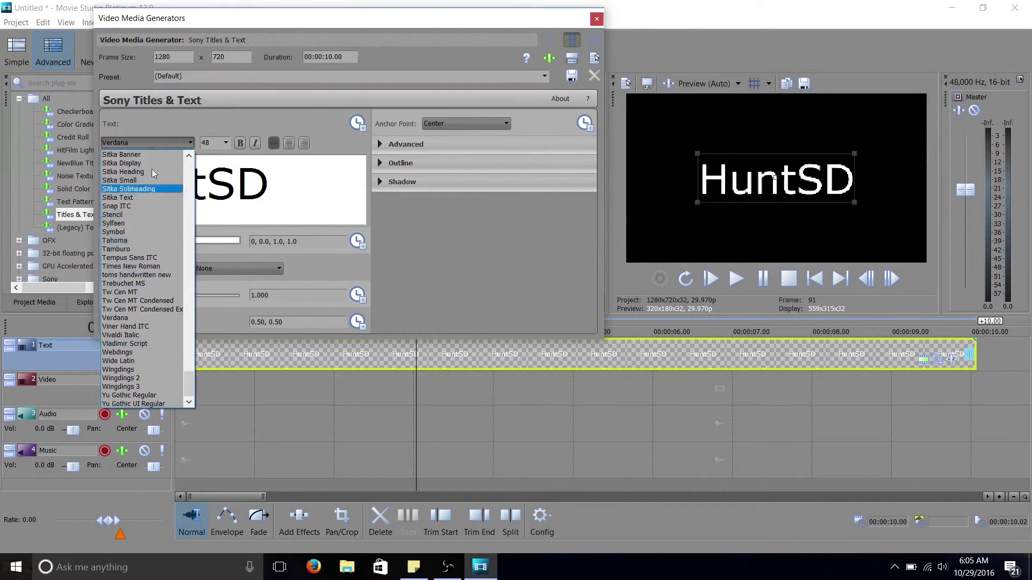
pyautogui.click(264, 121)
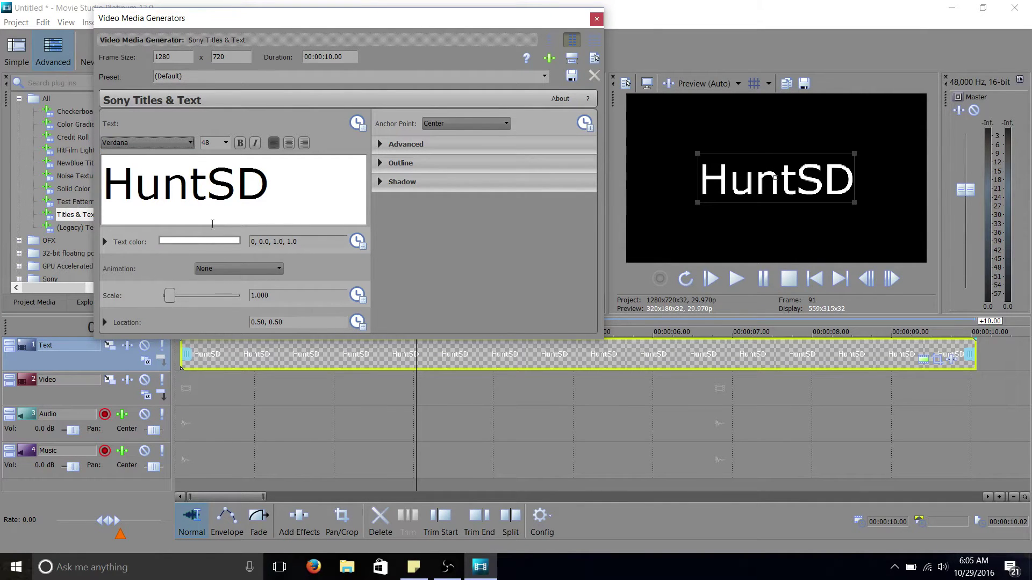
# Keep the title animation at None and reset the title's scale to 1.000
pyautogui.click(250, 269)
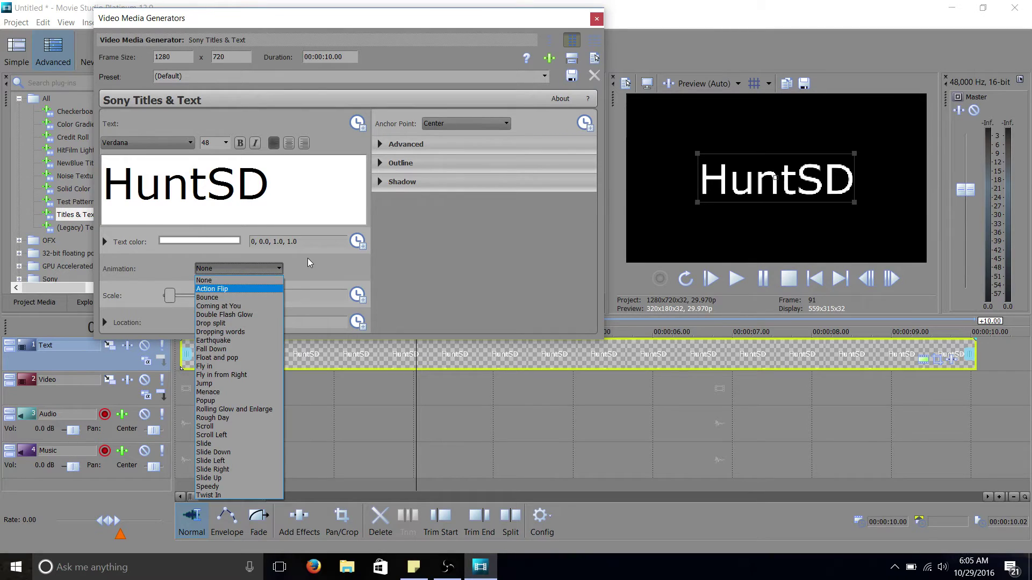
pyautogui.click(212, 280)
pyautogui.moveTo(168, 297); pyautogui.dragTo(198, 288)
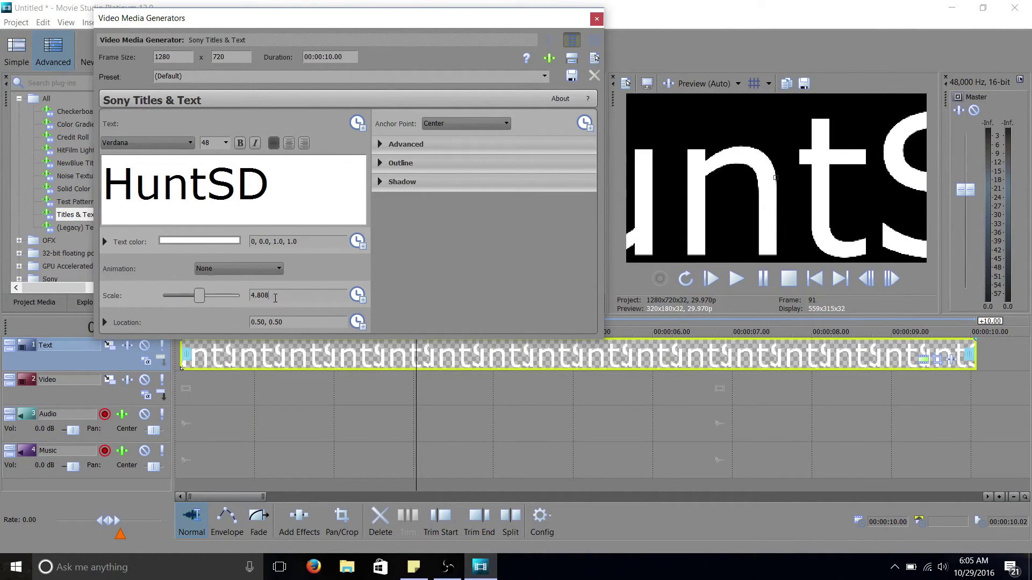
pyautogui.press('Return')
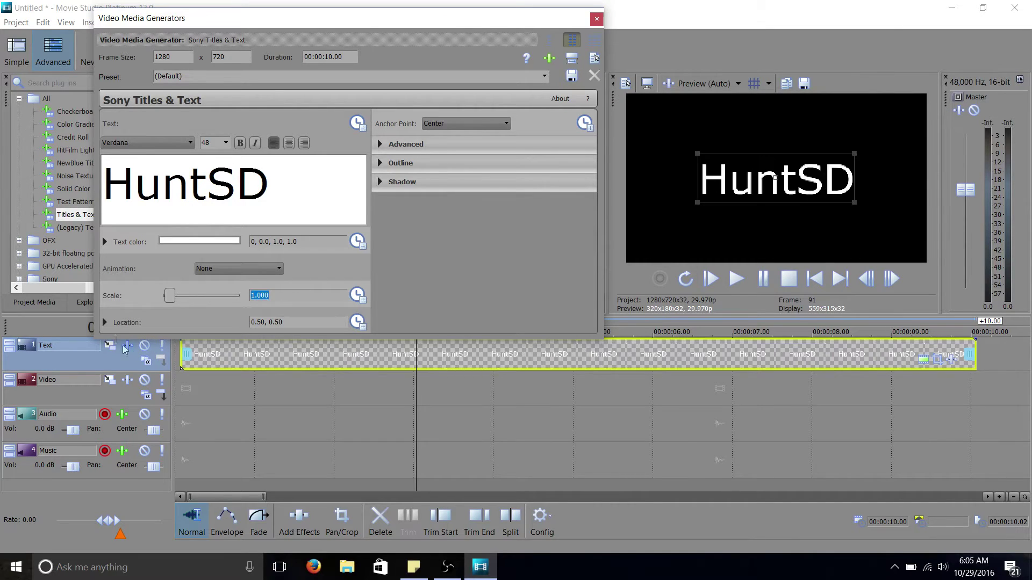
# Reveal the Location settings, nudge the title left, then undo back to 0.50, 0.50
pyautogui.click(105, 323)
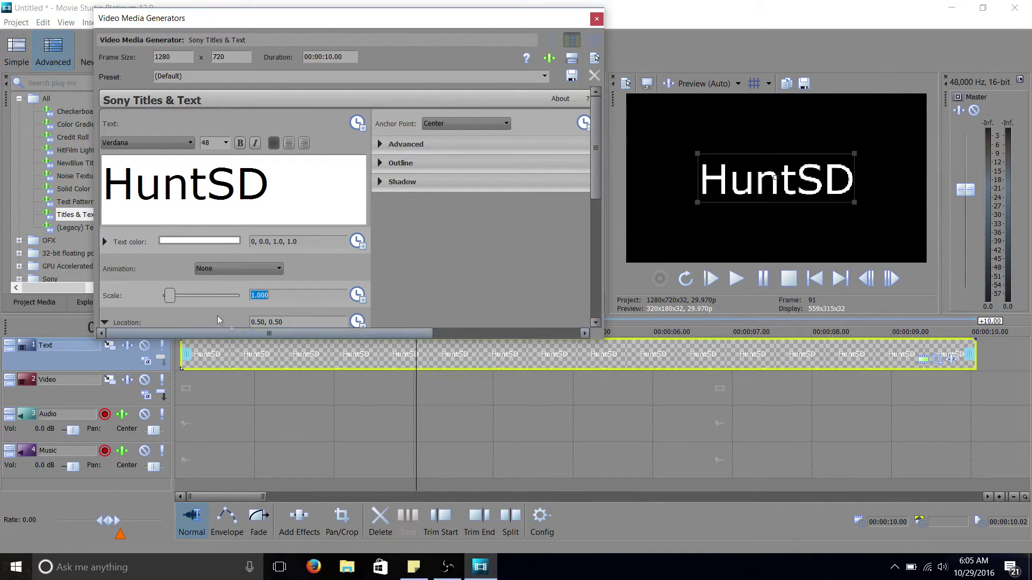
pyautogui.moveTo(596, 337); pyautogui.dragTo(595, 419)
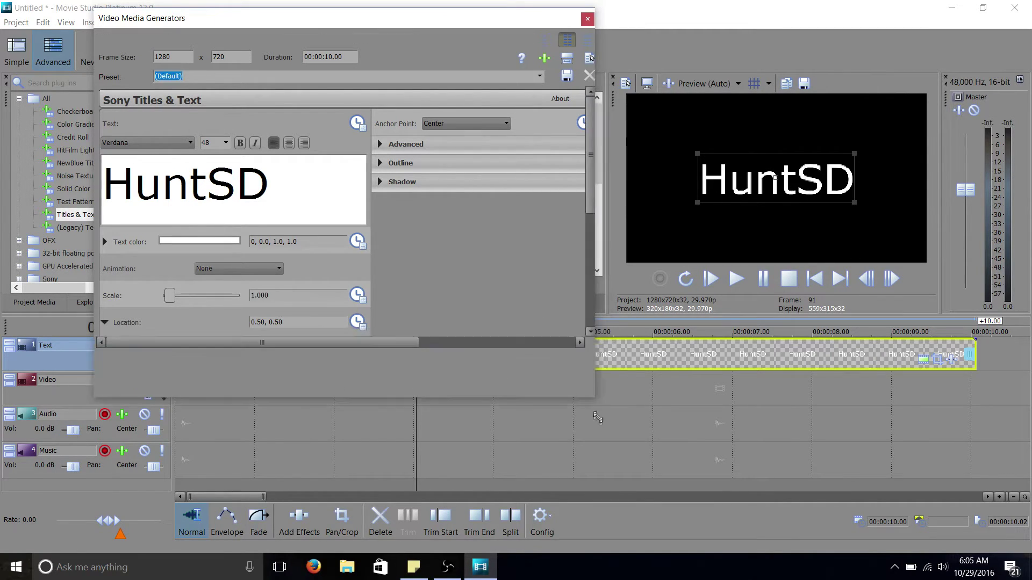
pyautogui.moveTo(273, 363); pyautogui.dragTo(260, 367)
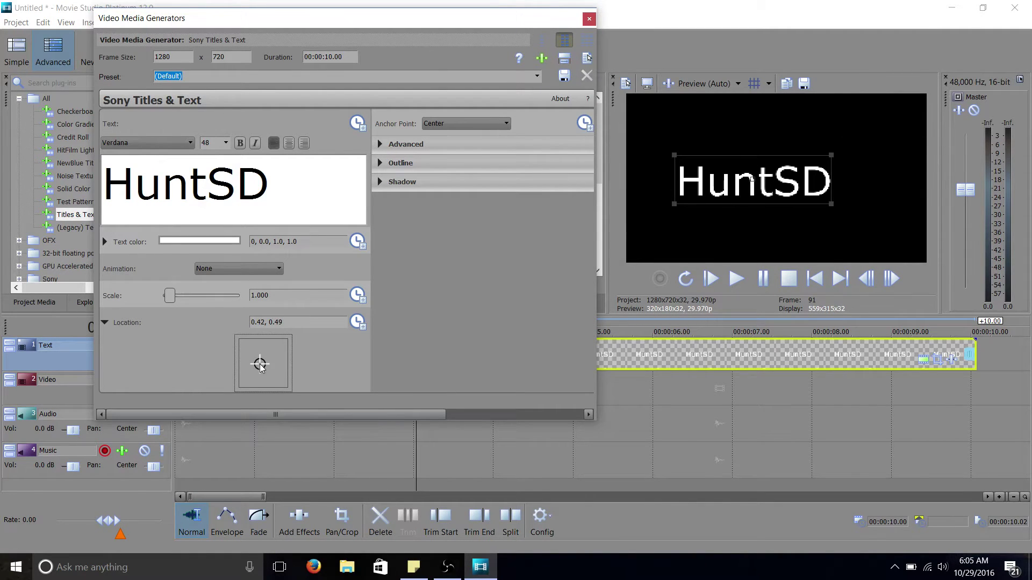
pyautogui.hotkey('ctrl', 'z')
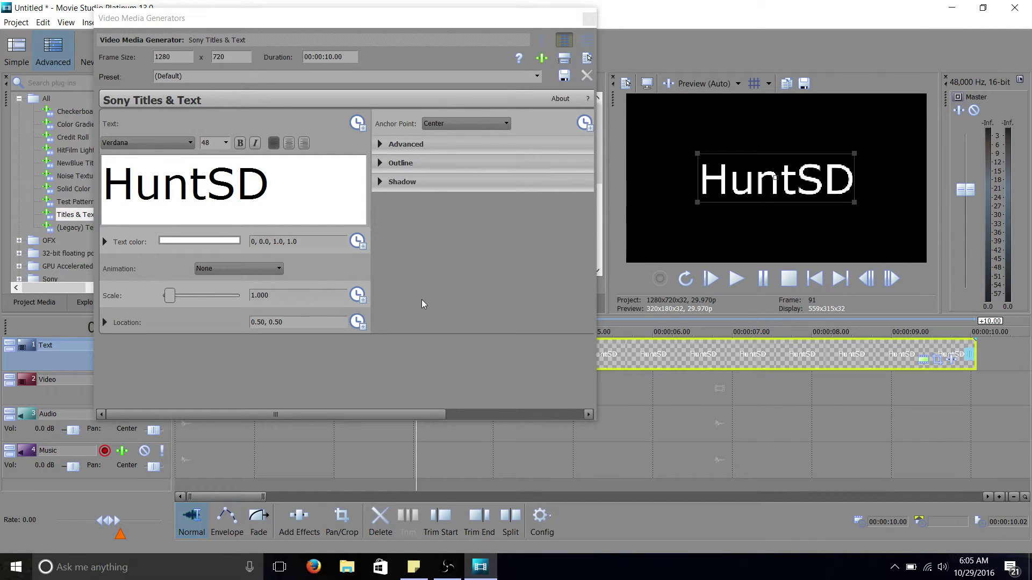
# Under Advanced, set Tracking to 1.000 and enable keyframe animation for Tracking
pyautogui.click(383, 146)
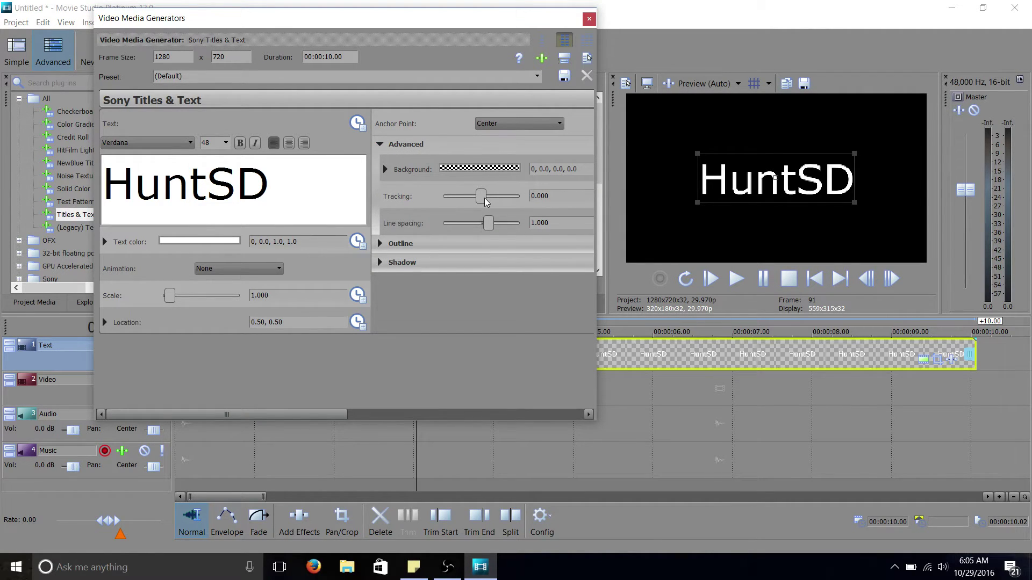
pyautogui.moveTo(483, 198)
pyautogui.mouseDown()
pyautogui.moveTo(466, 199)
pyautogui.moveTo(505, 198)
pyautogui.moveTo(481, 199)
pyautogui.moveTo(496, 199)
pyautogui.mouseUp()
pyautogui.doubleClick(550, 198)
pyautogui.write('1')
pyautogui.press('Return')
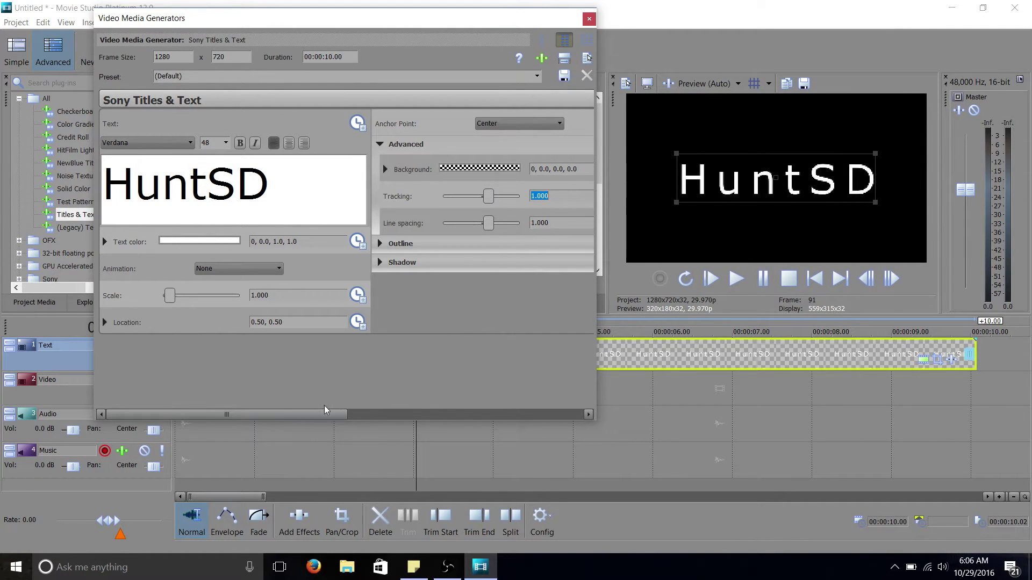
pyautogui.moveTo(323, 413); pyautogui.dragTo(539, 414)
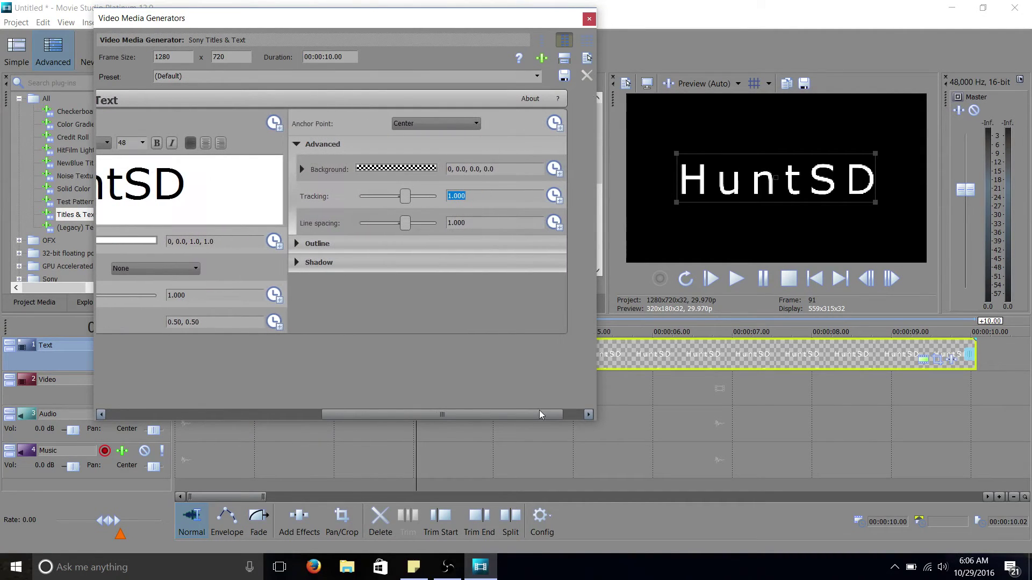
pyautogui.click(554, 196)
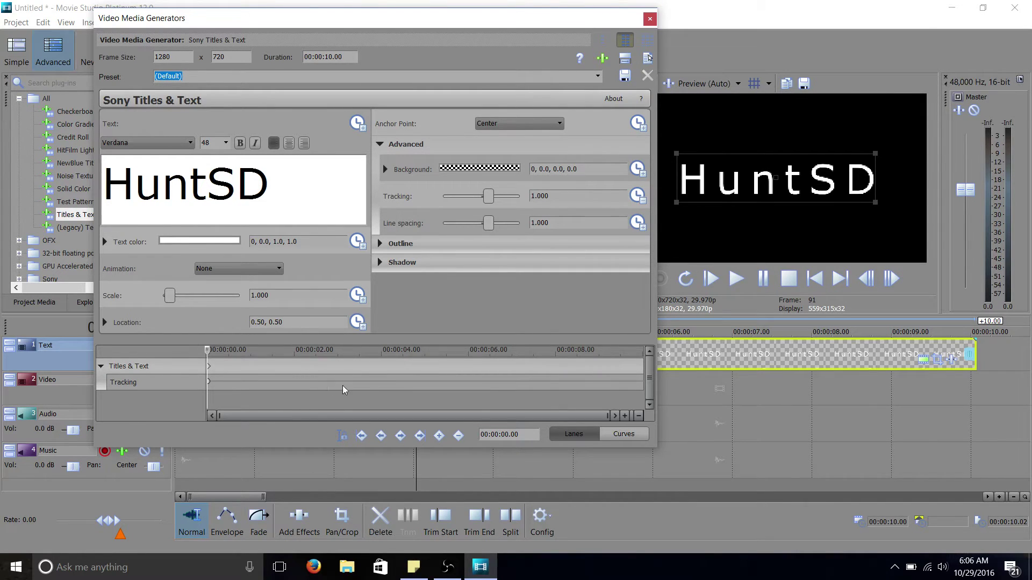
# Add tracking keyframes at 00:00:04.05 (4.441) and 00:00:08.05 (-3.531)
pyautogui.doubleClick(389, 386)
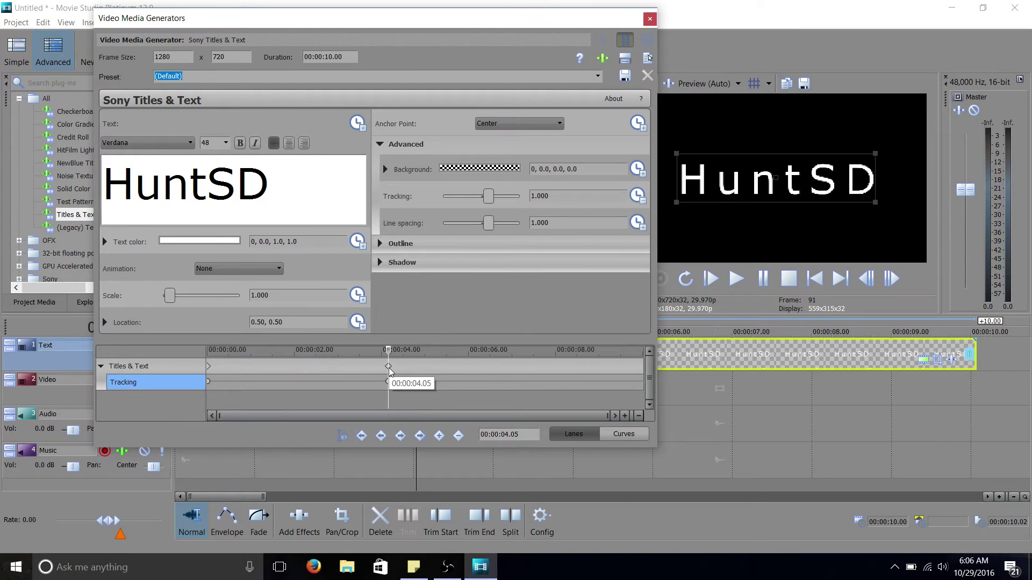
pyautogui.click(389, 367)
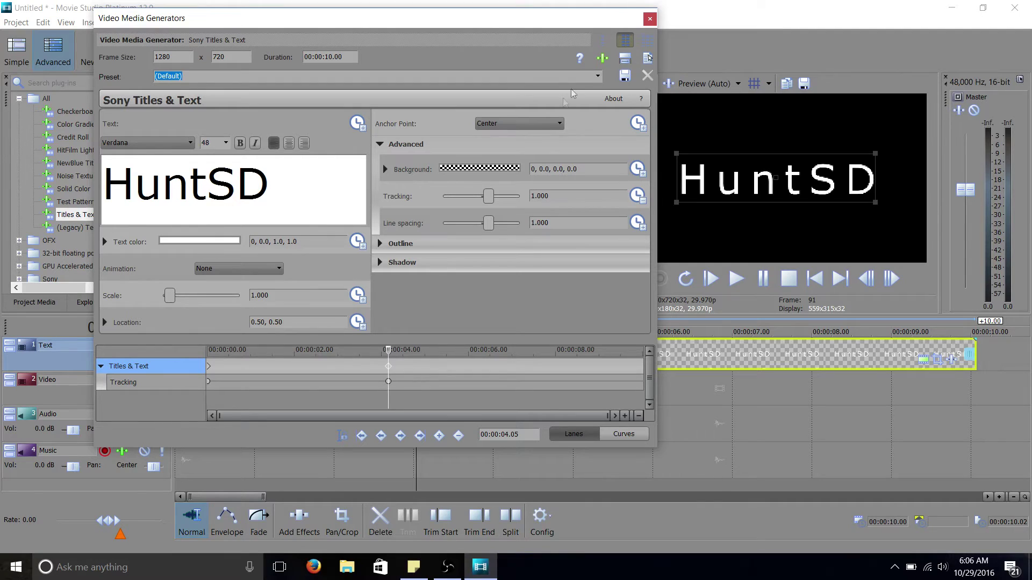
pyautogui.moveTo(488, 197); pyautogui.dragTo(516, 198)
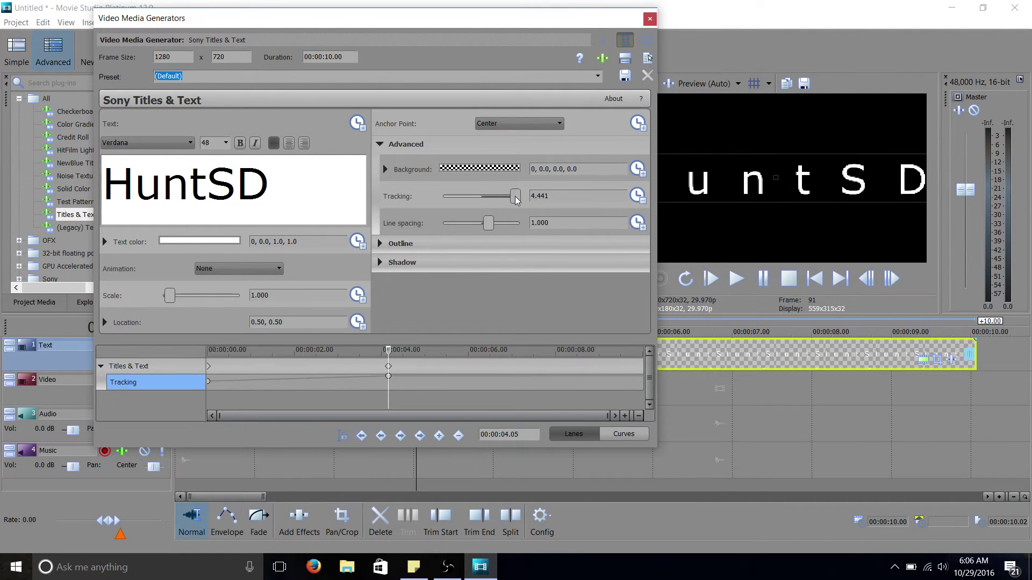
pyautogui.click(564, 372)
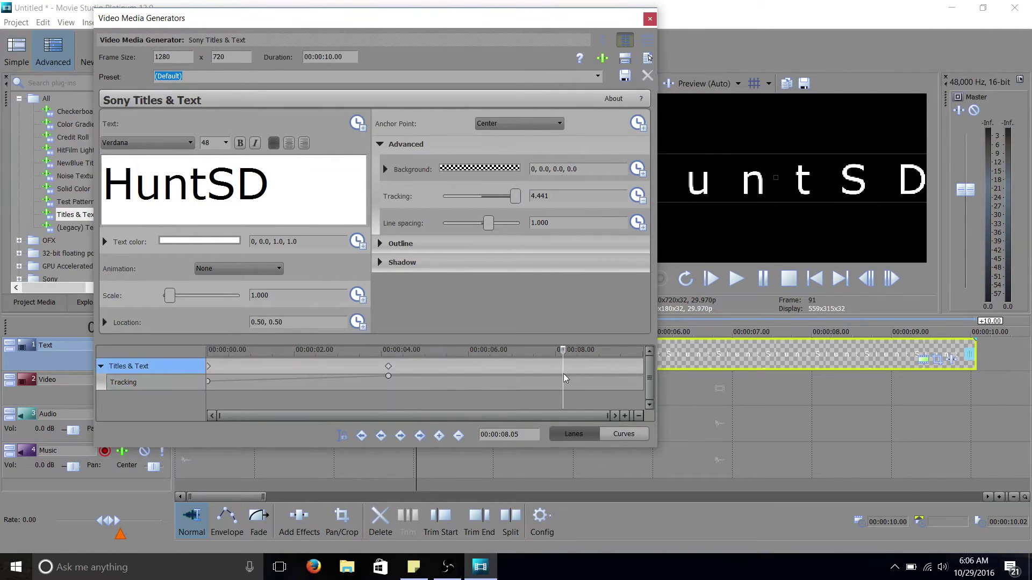
pyautogui.doubleClick(564, 376)
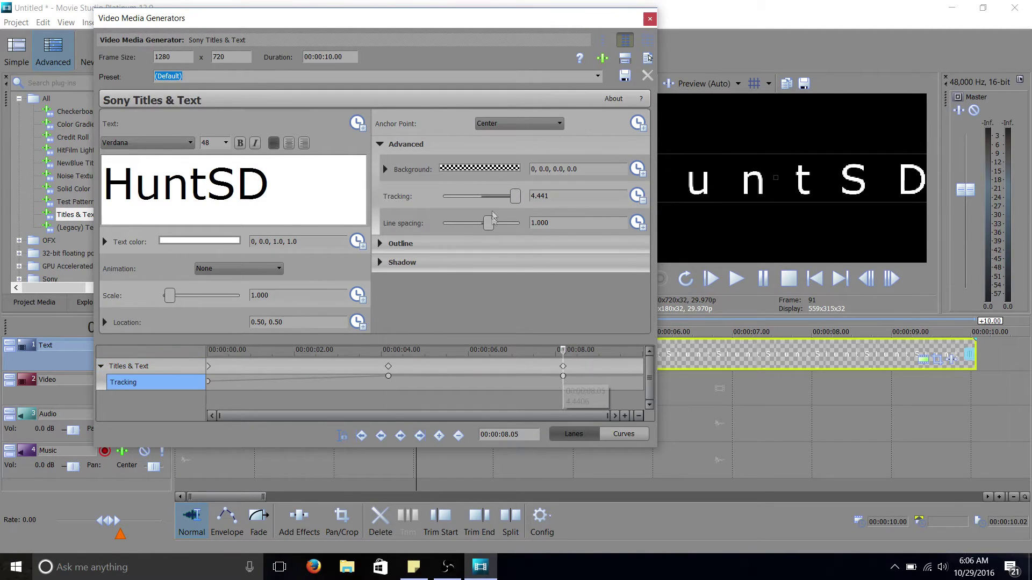
pyautogui.moveTo(514, 198); pyautogui.dragTo(454, 198)
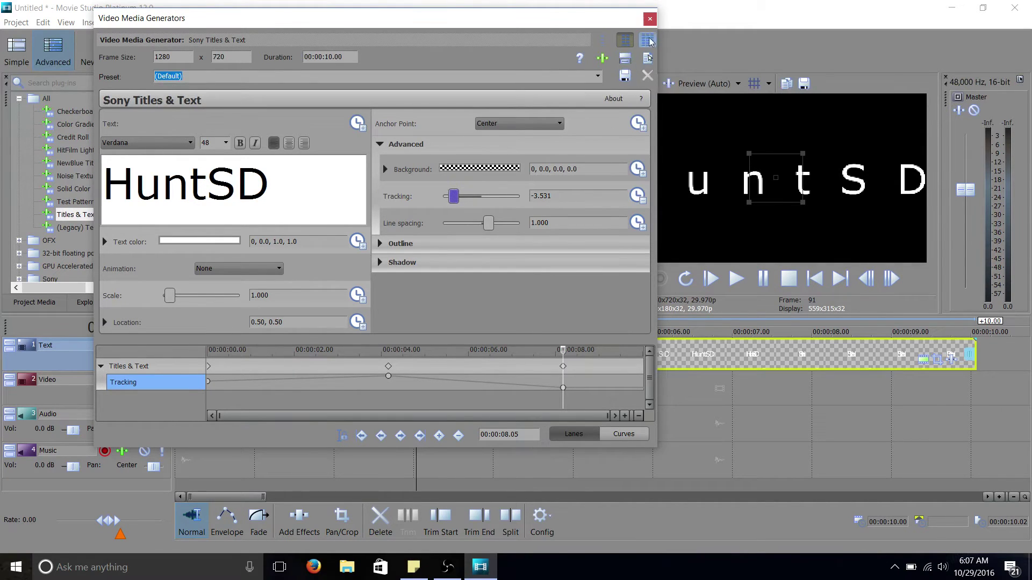
# Close the Video Media Generators window and play the HuntSD title from the start
pyautogui.moveTo(608, 21); pyautogui.dragTo(583, 33)
pyautogui.click(623, 31)
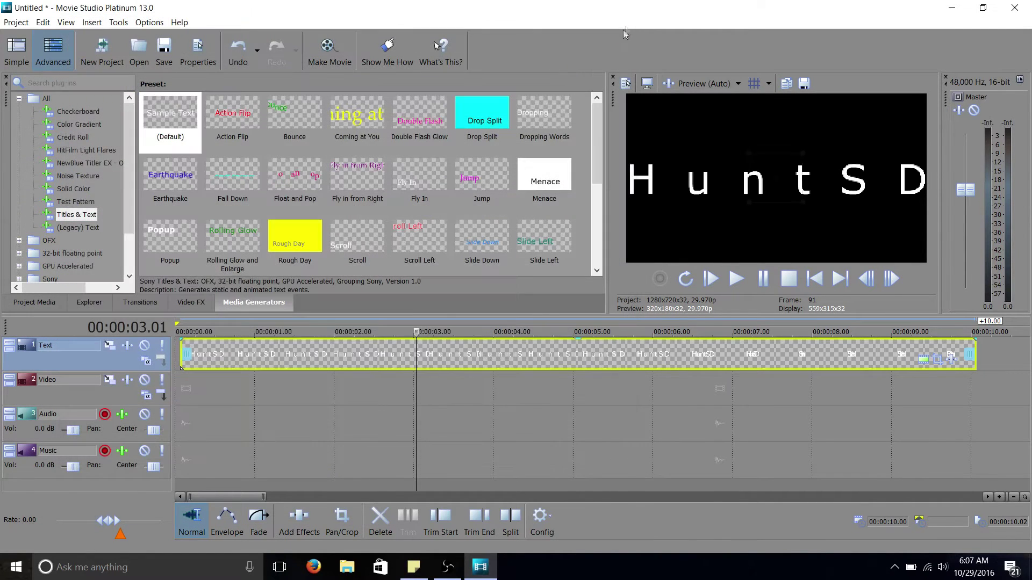
pyautogui.click(378, 353)
pyautogui.press('Home')
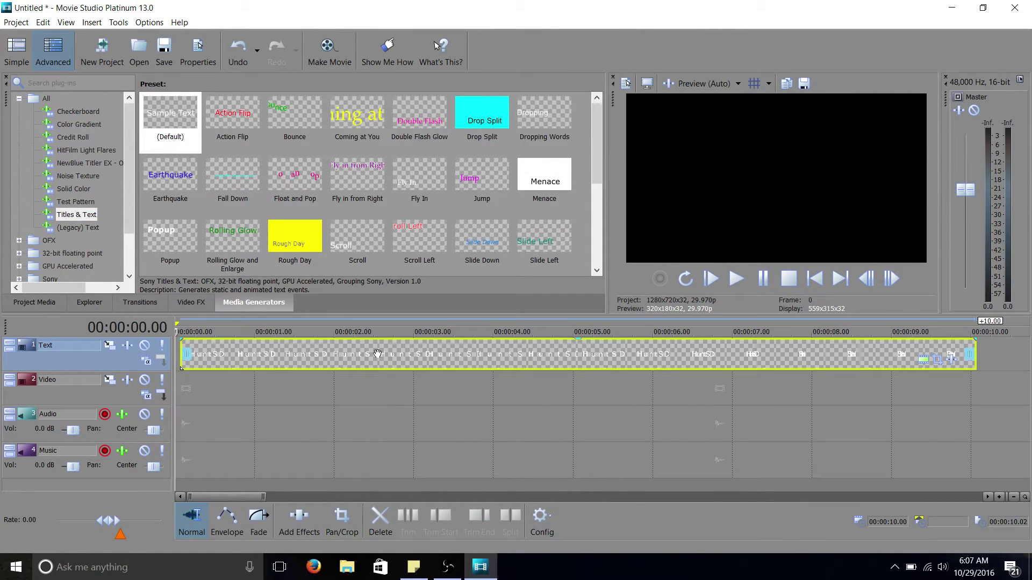
pyautogui.press('space')
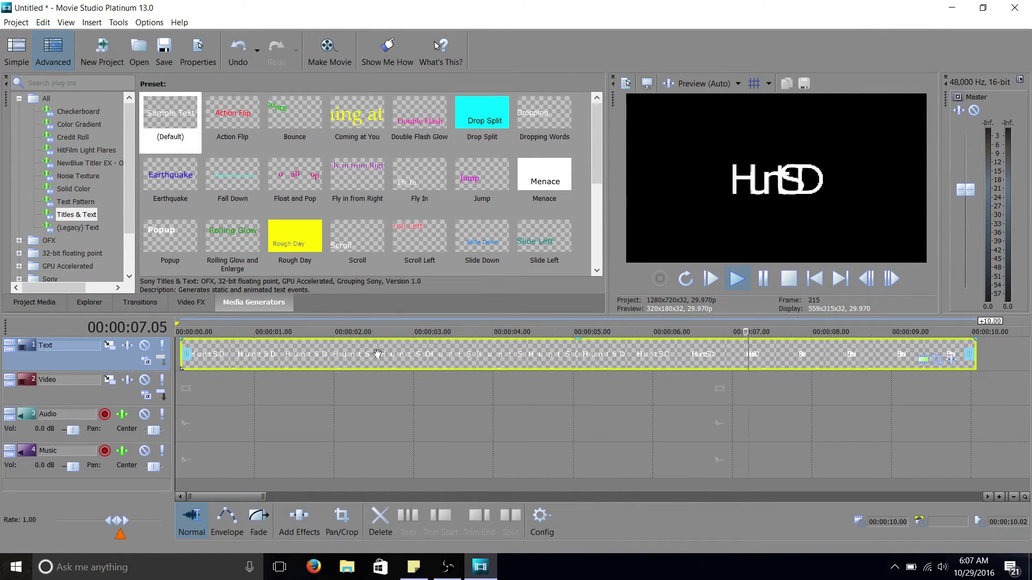
pyautogui.press('space')
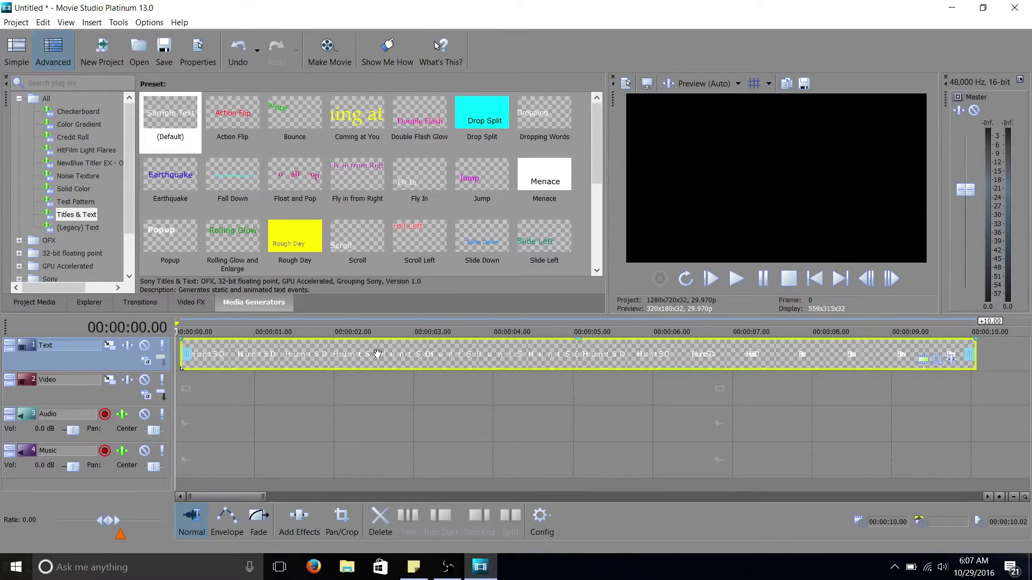
# Open recent project 'RWBY AMV - Bulletproof Picasso - Train.vf' without saving Untitled
pyautogui.click(16, 23)
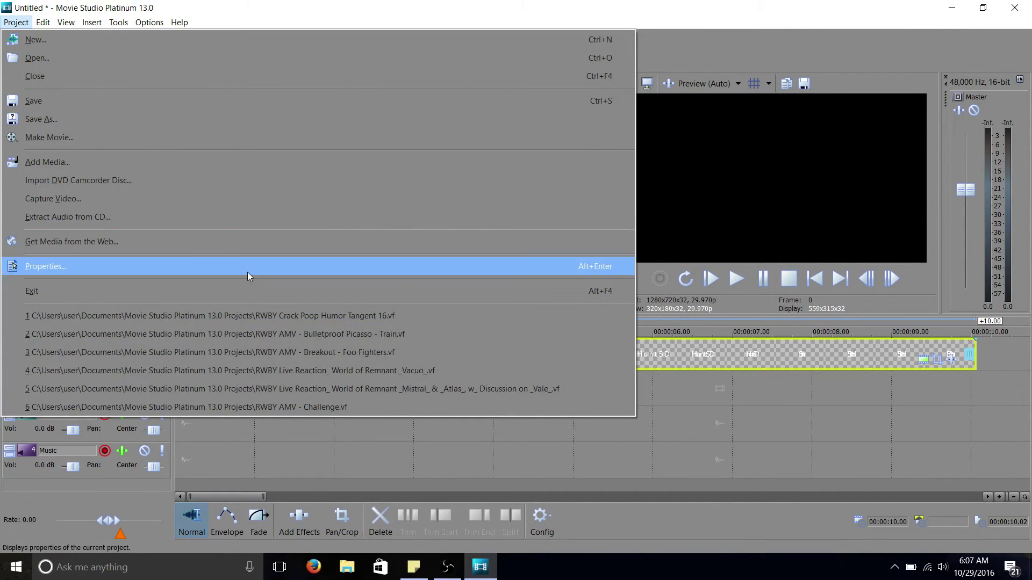
pyautogui.click(396, 334)
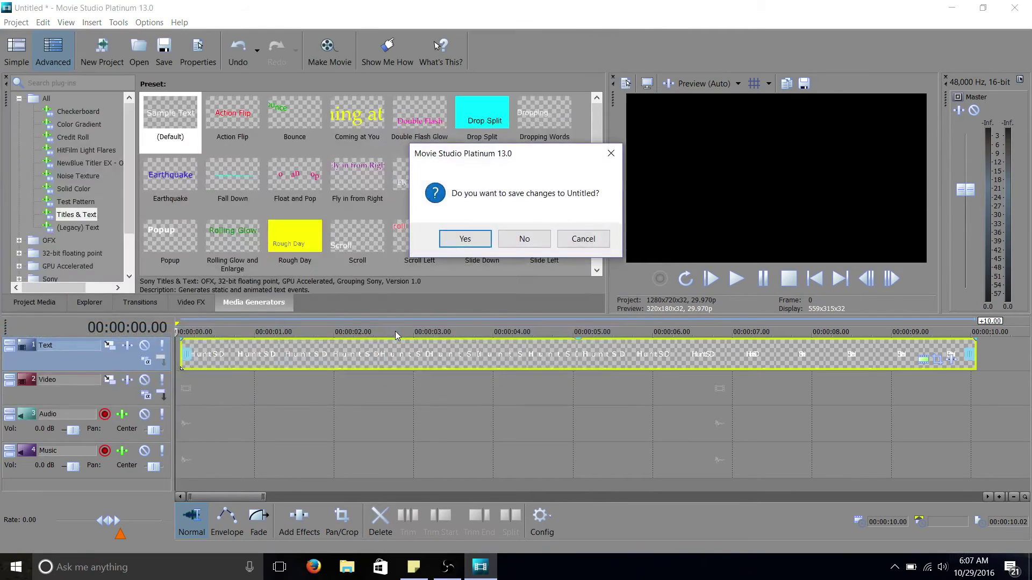
pyautogui.press('Tab')
pyautogui.press('Return')
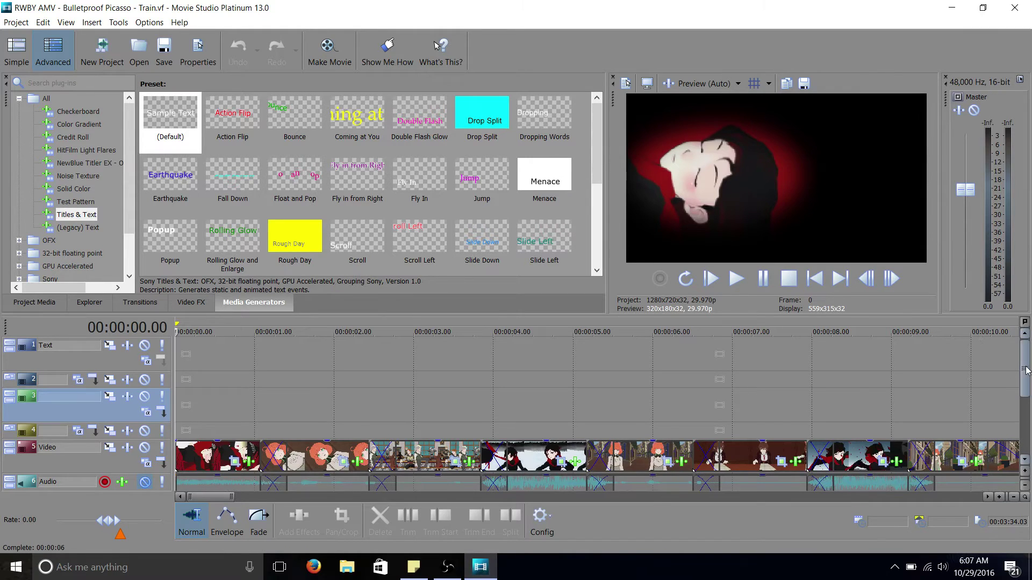
# Zoom the timeline out and jump to the PAPER title clip on track 2 at 00:00:11.14
pyautogui.moveTo(1029, 369)
pyautogui.mouseDown()
pyautogui.moveTo(1028, 427)
pyautogui.moveTo(1023, 375)
pyautogui.mouseUp()
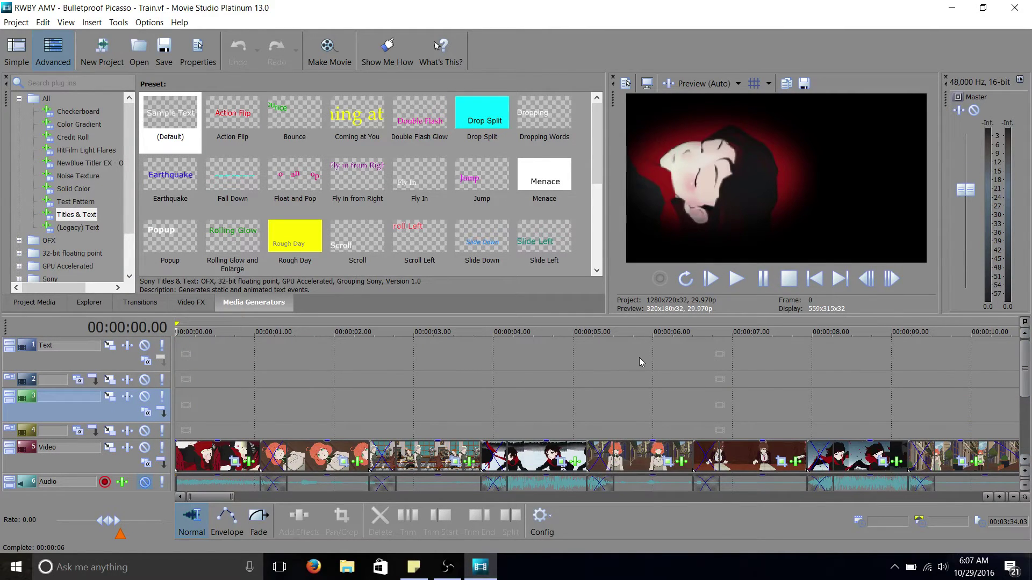
pyautogui.scroll(-3, 640, 357)
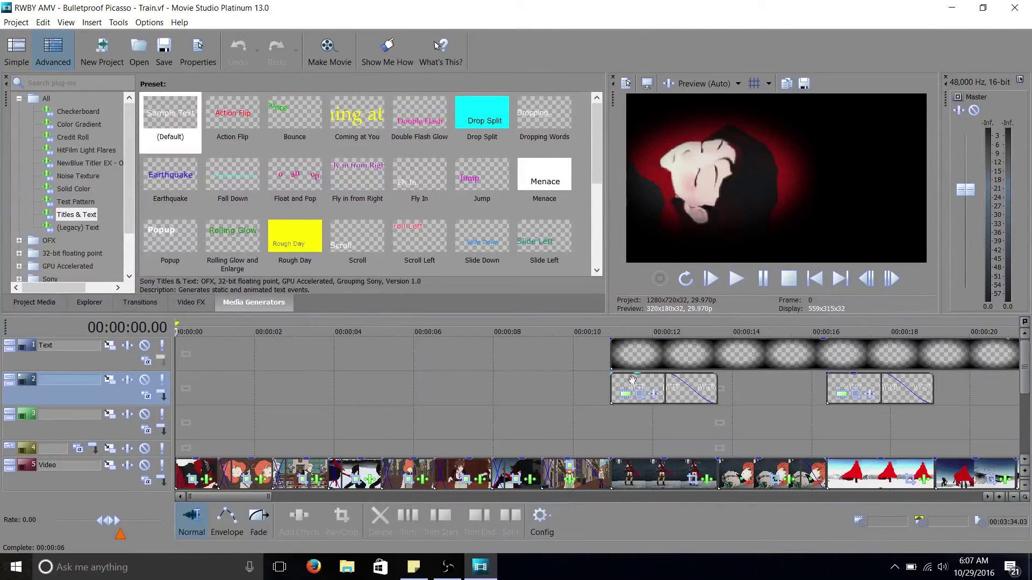
pyautogui.click(632, 382)
pyautogui.click(632, 383)
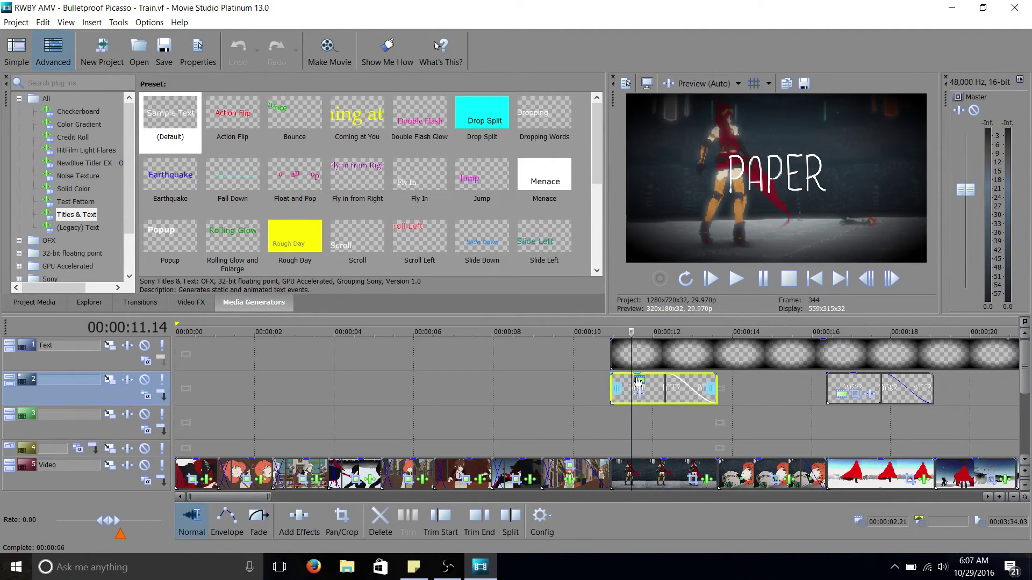
# Open the PAPER event's Titles & Text settings and move the dialog aside to show the preview
pyautogui.click(638, 383)
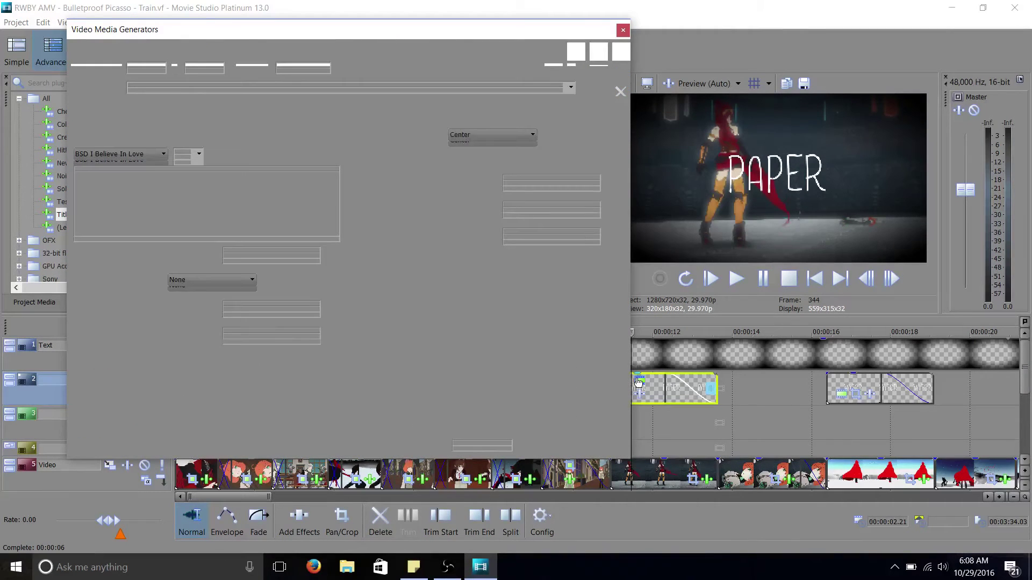
pyautogui.moveTo(426, 33); pyautogui.dragTo(581, 37)
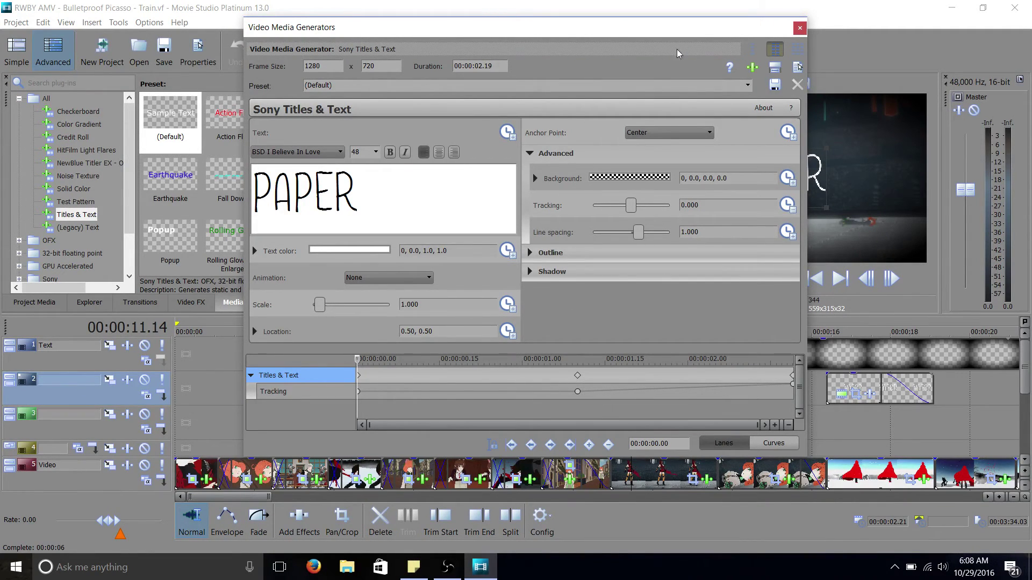
pyautogui.moveTo(657, 23); pyautogui.dragTo(490, 20)
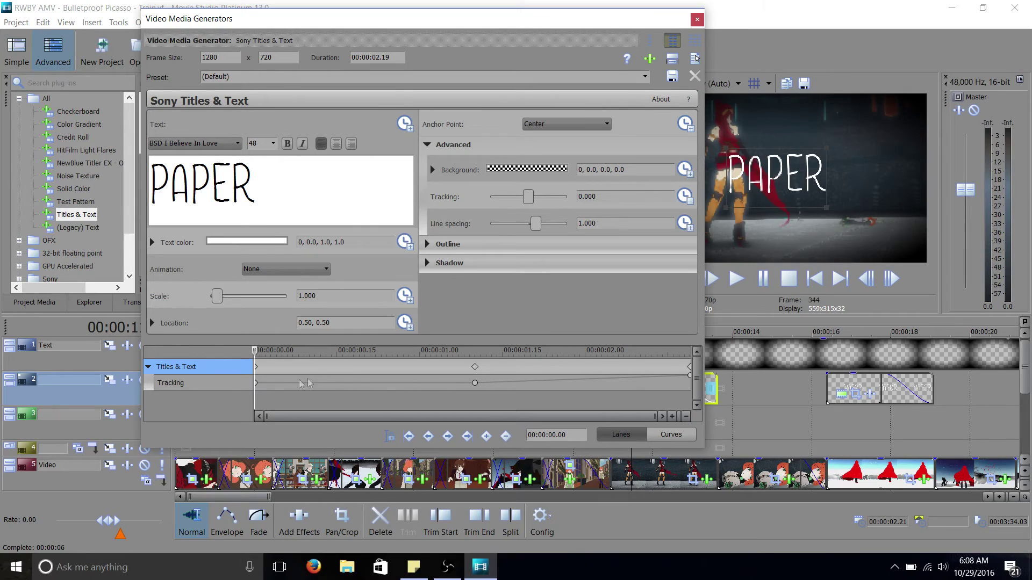
pyautogui.click(257, 383)
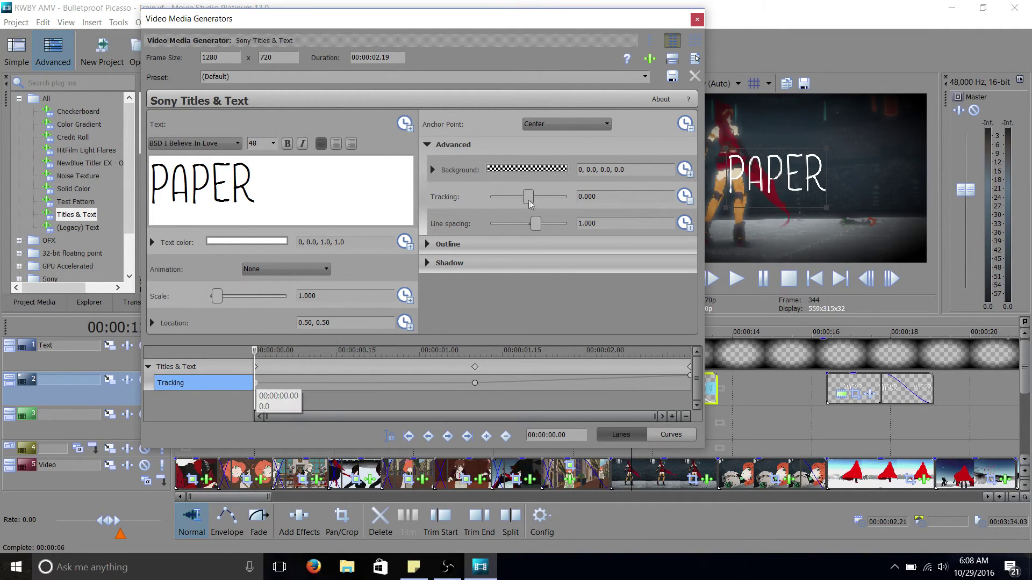
pyautogui.click(475, 384)
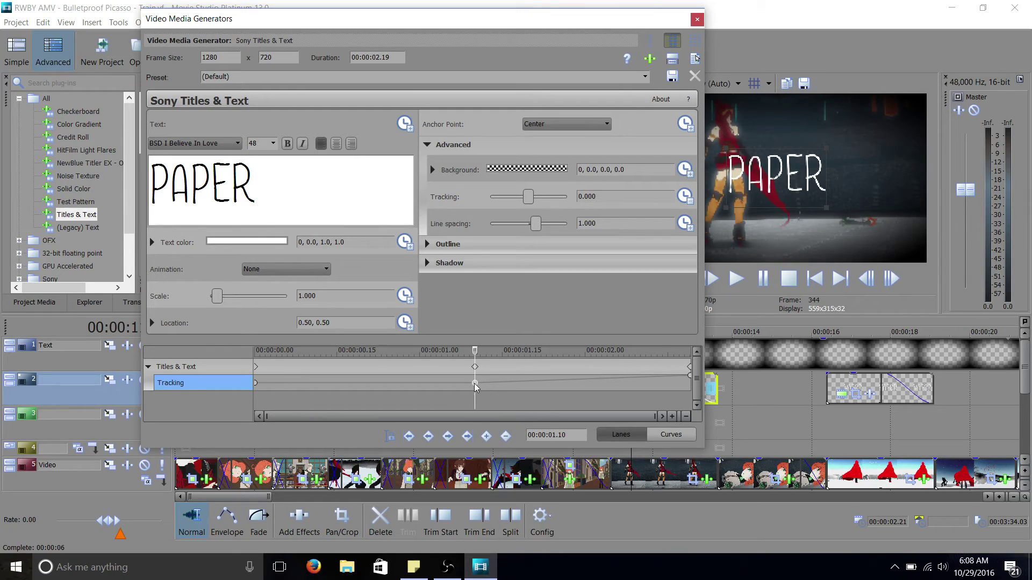
pyautogui.click(690, 377)
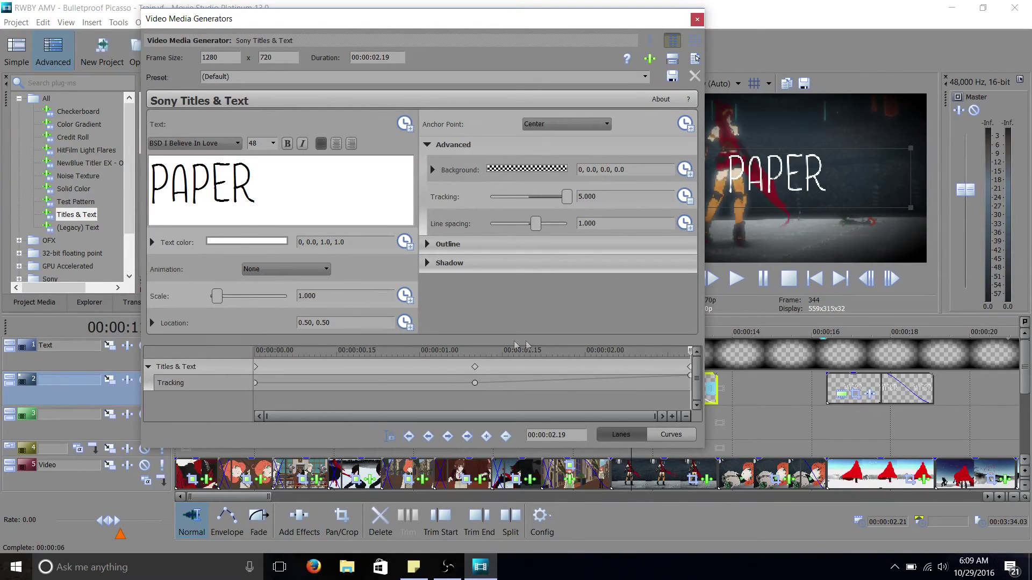
pyautogui.click(474, 367)
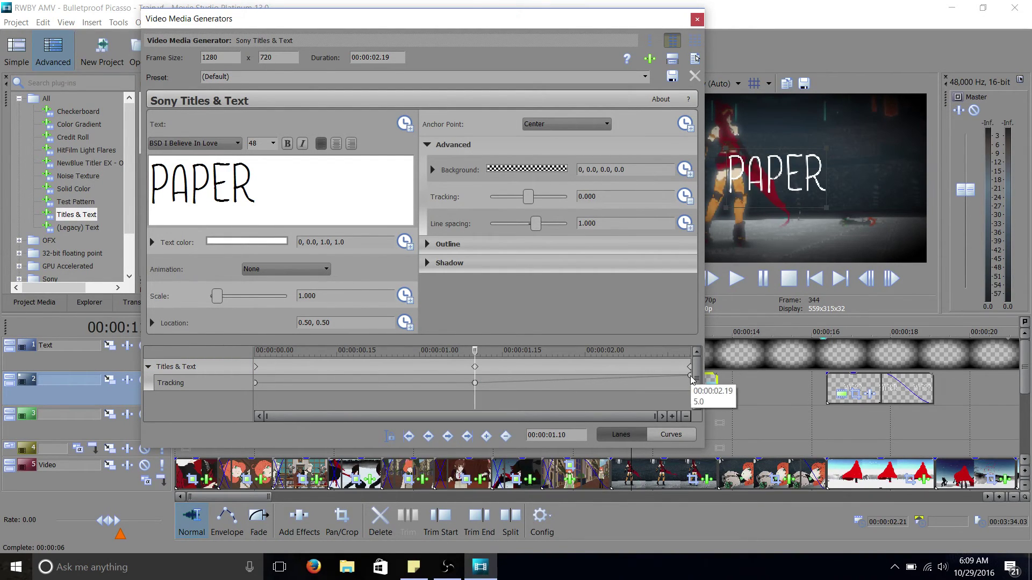
pyautogui.click(690, 377)
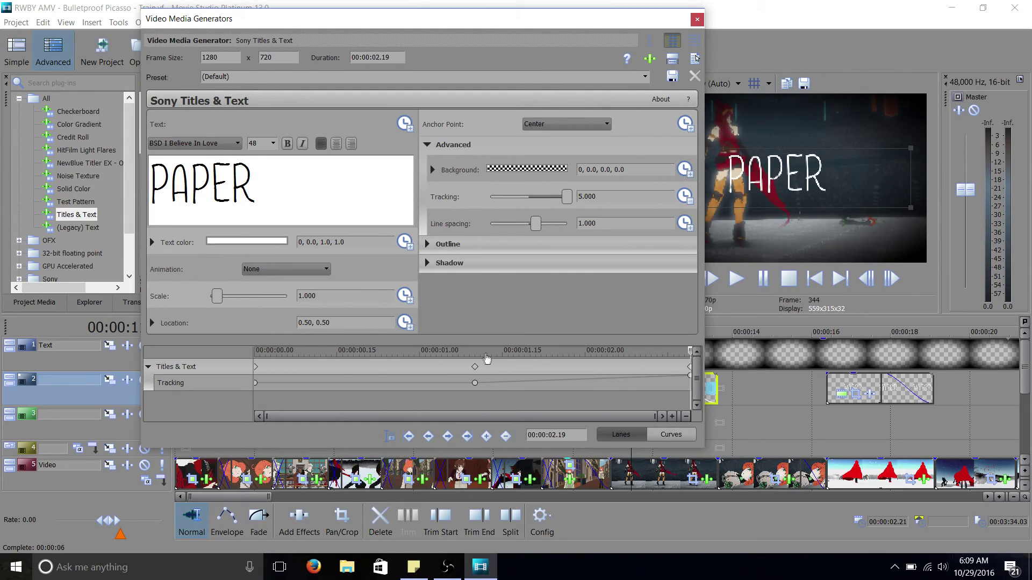
# Close the title settings, try shortening the track-2 fade-out, undo it, and select the track-1 text event
pyautogui.click(697, 21)
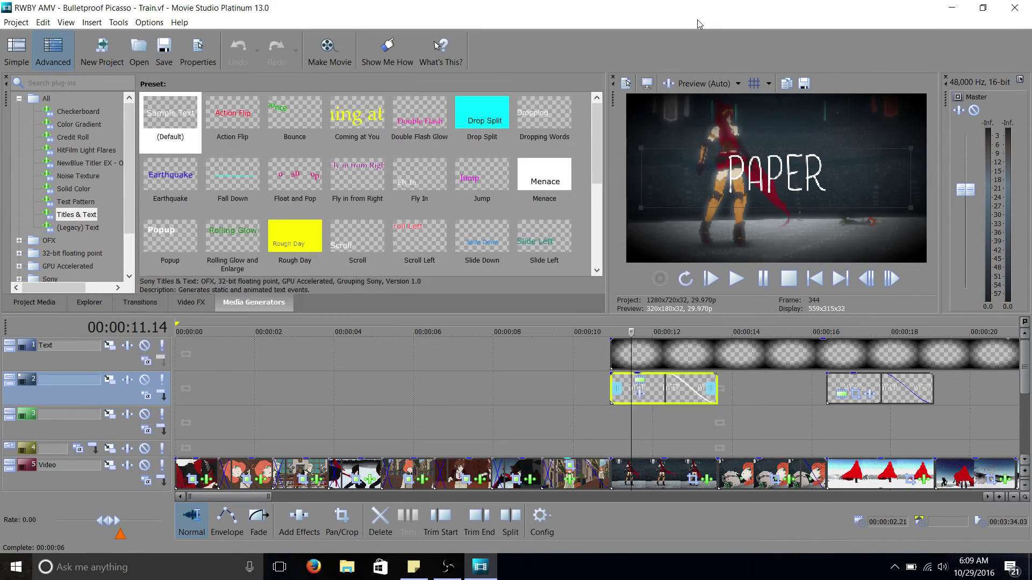
pyautogui.click(259, 520)
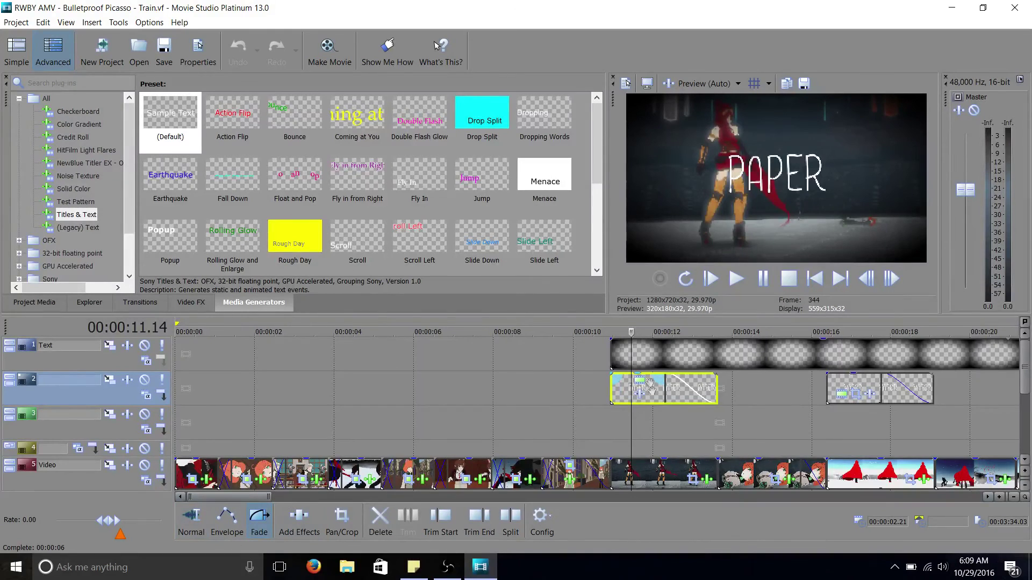
pyautogui.moveTo(651, 385)
pyautogui.mouseDown()
pyautogui.moveTo(698, 382)
pyautogui.moveTo(664, 381)
pyautogui.mouseUp()
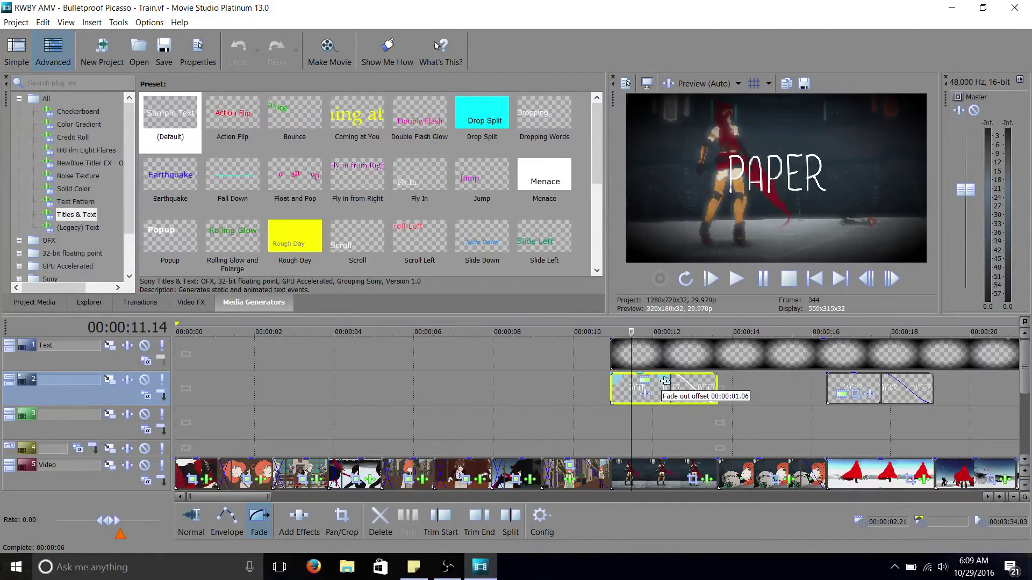
pyautogui.moveTo(665, 381); pyautogui.dragTo(680, 381)
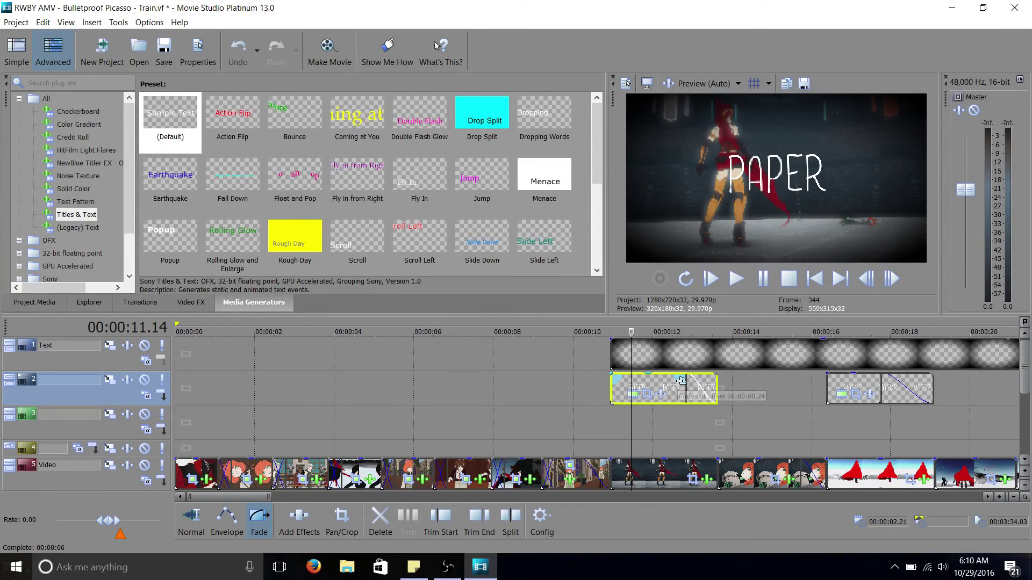
pyautogui.hotkey('ctrl', 'z')
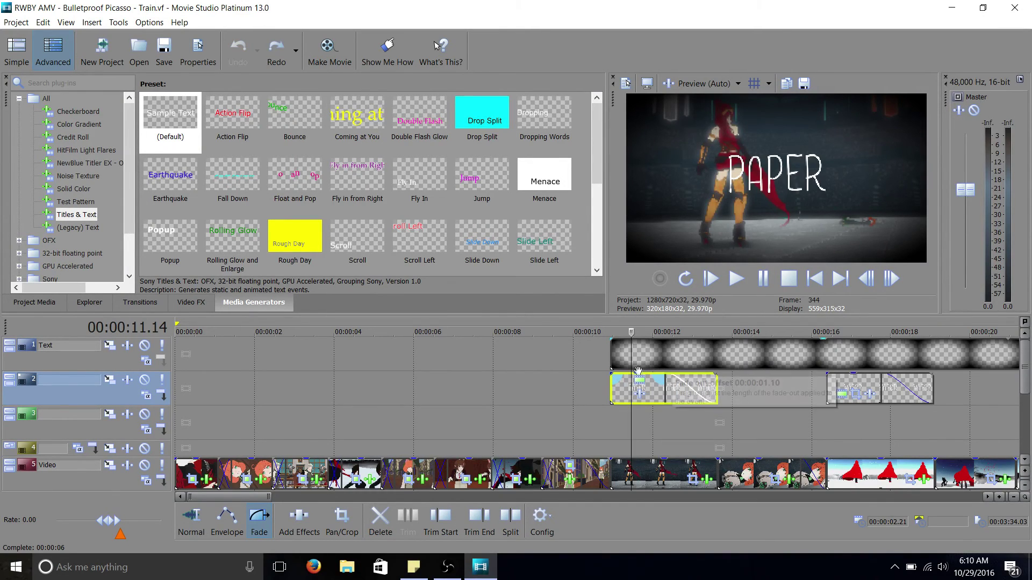
pyautogui.click(614, 358)
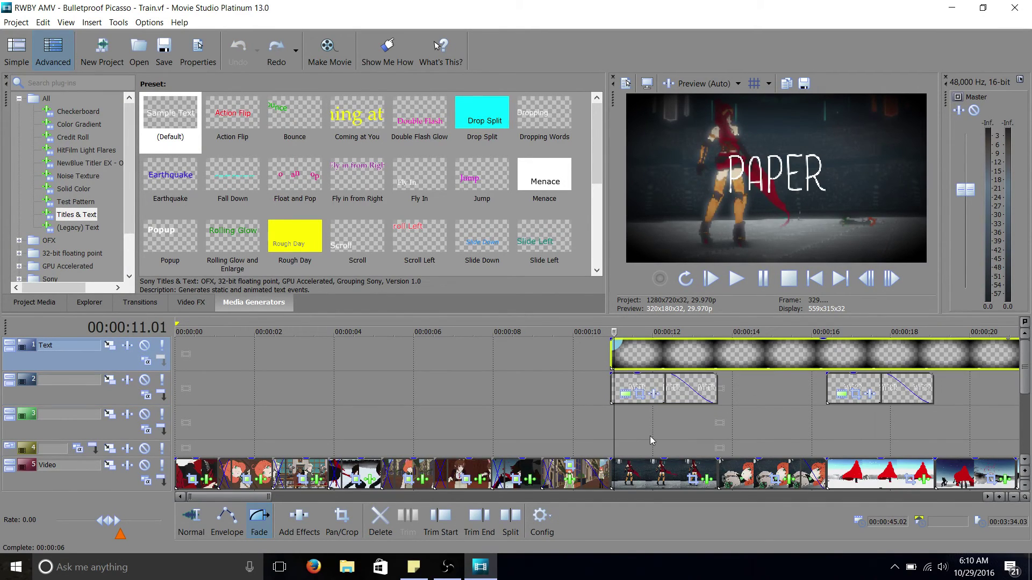
pyautogui.press('space')
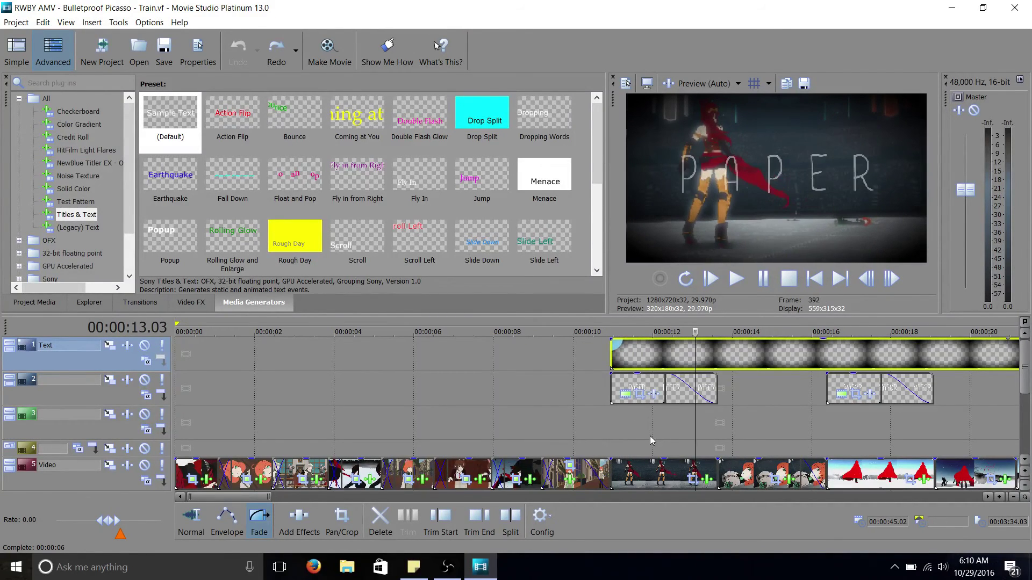
pyautogui.press('Return')
pyautogui.press('Left')
pyautogui.press('Left')
pyautogui.press('Left')
pyautogui.press('Left')
pyautogui.press('Left')
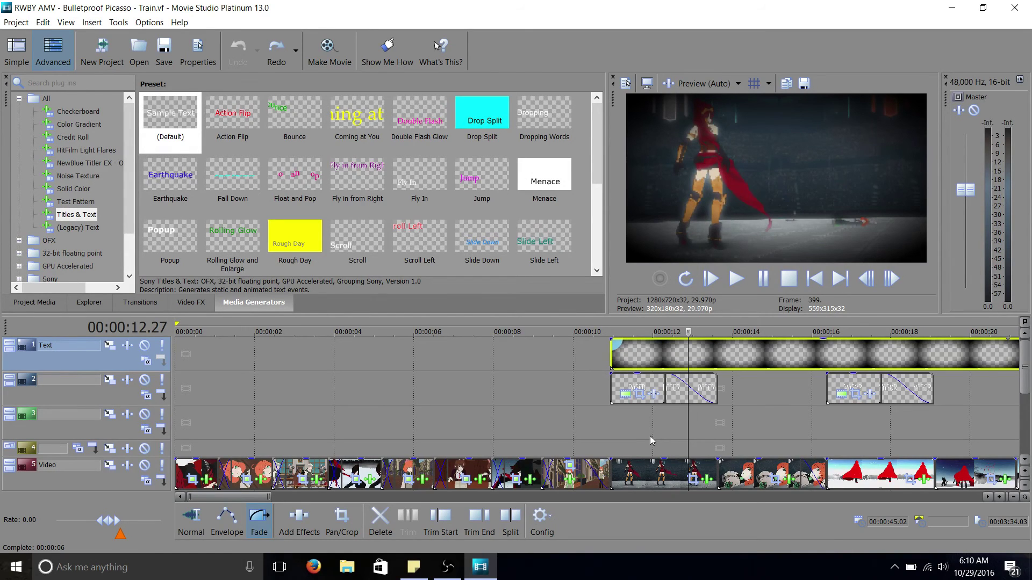
pyautogui.press('space')
pyautogui.press('Return')
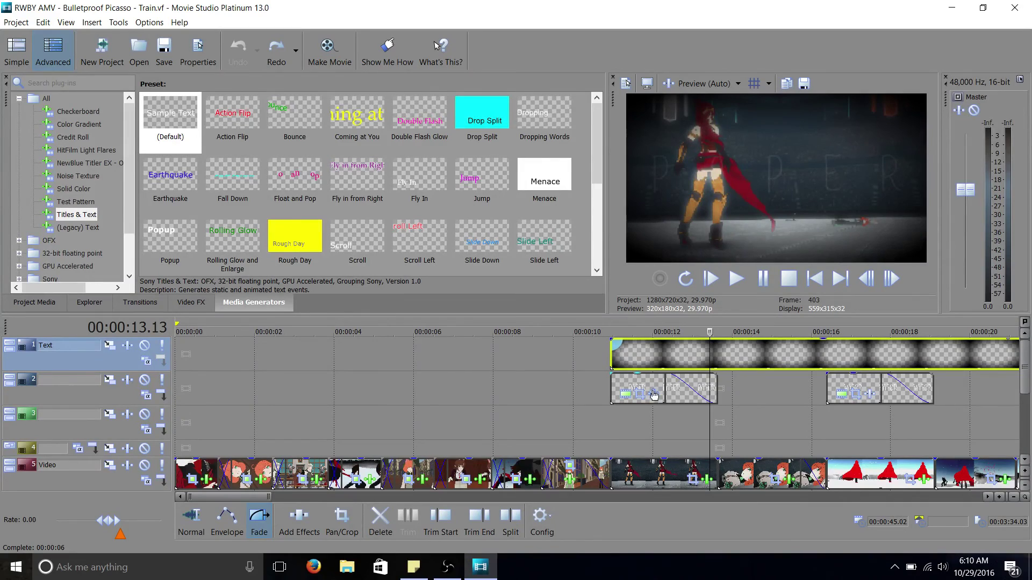
pyautogui.press('Left')
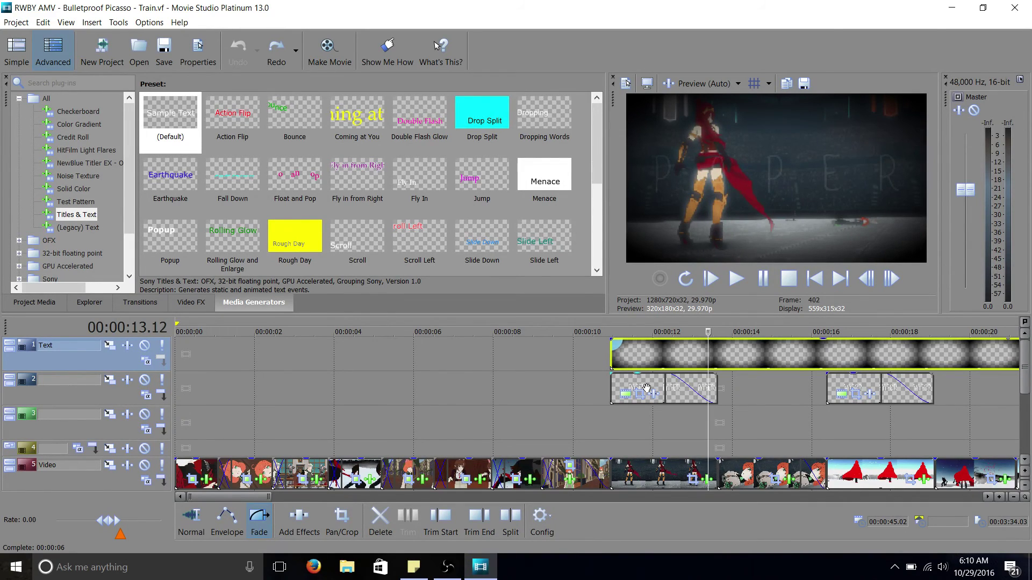
pyautogui.press('Left')
pyautogui.press('Left')
pyautogui.press('Left')
pyautogui.press('Left')
pyautogui.press('Left')
pyautogui.press('Left')
pyautogui.press('Left')
pyautogui.press('Left')
pyautogui.press('Left')
pyautogui.press('Left')
pyautogui.press('Left')
pyautogui.press('Left')
pyautogui.press('Left')
pyautogui.press('Left')
pyautogui.press('Left')
pyautogui.press('Left')
pyautogui.press('Left')
pyautogui.press('Left')
pyautogui.press('Left')
pyautogui.press('Left')
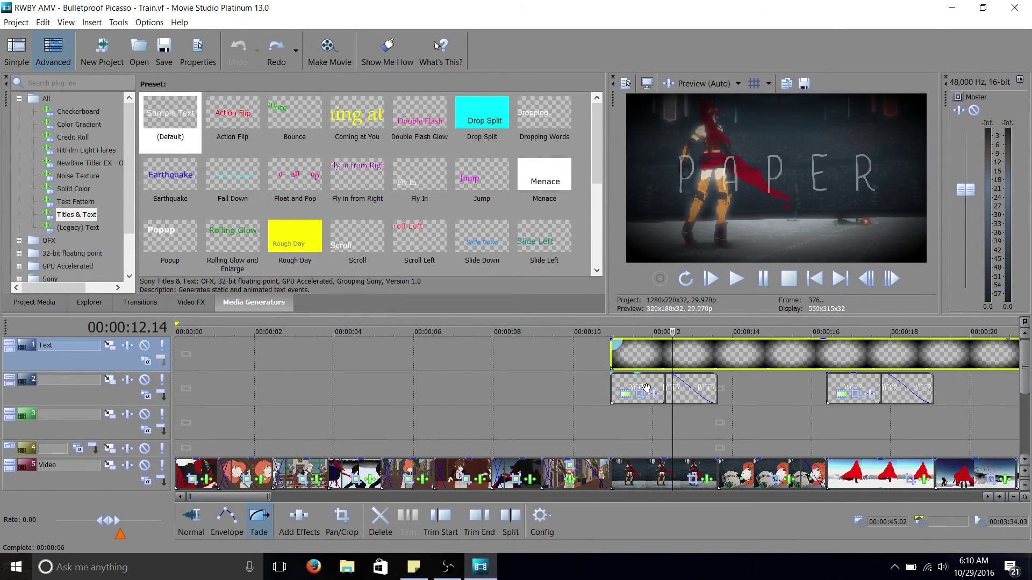
pyautogui.press('Left')
pyautogui.press('Left')
pyautogui.press('Left')
pyautogui.press('Left')
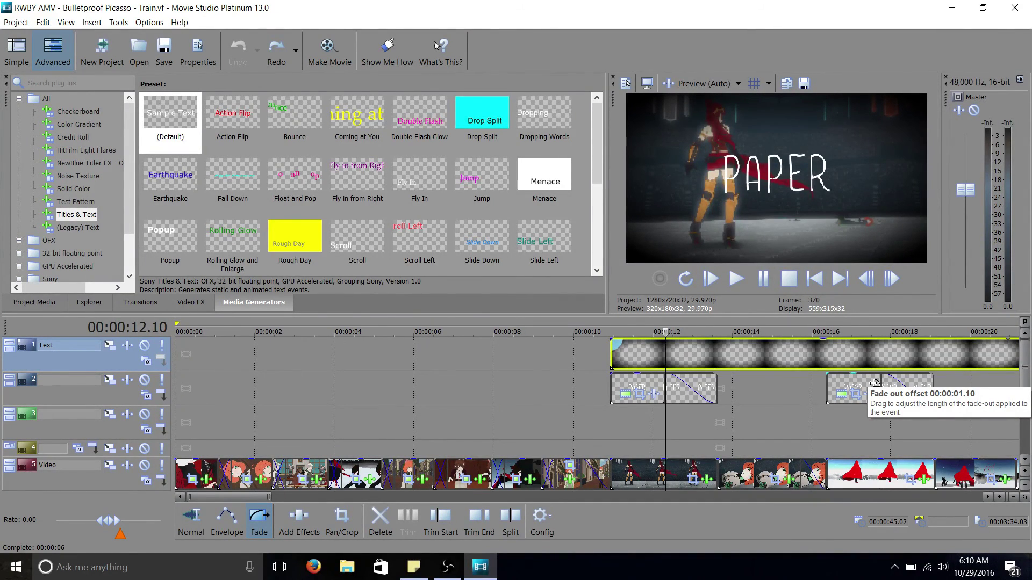
# Minimize track 2's height so the Audio track shows below it
pyautogui.click(10, 381)
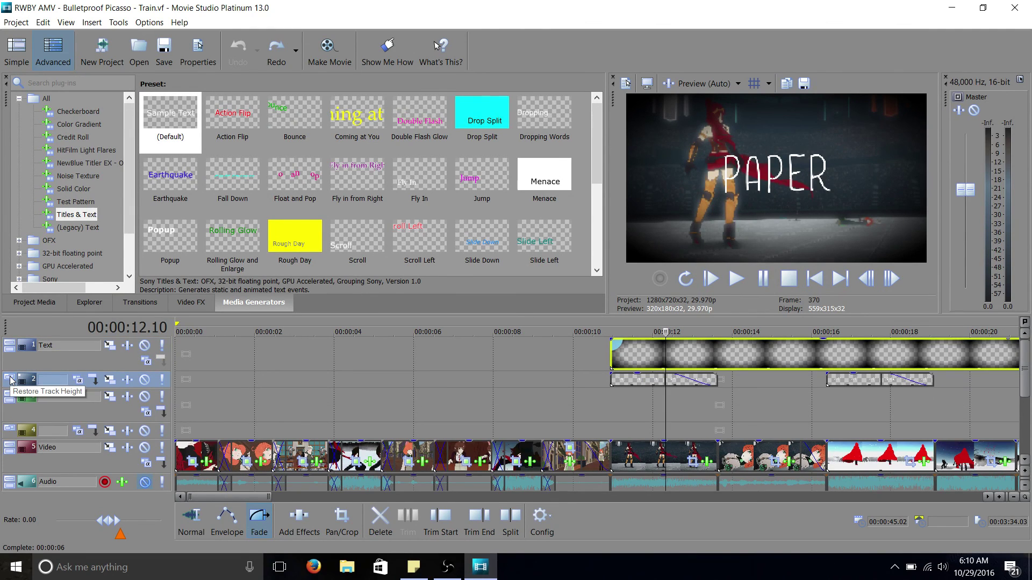